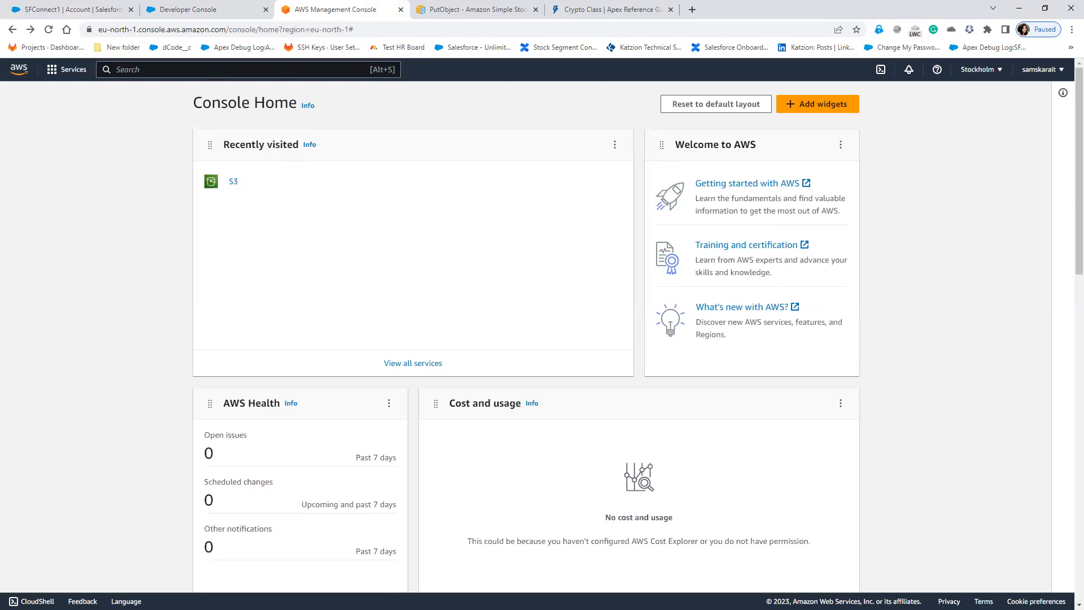
mouse_move(35, 70)
mouse_down()
mouse_move(24, 53)
mouse_move(6, 61)
mouse_move(39, 66)
mouse_move(90, 52)
mouse_move(47, 54)
mouse_move(45, 83)
mouse_move(89, 85)
mouse_up()
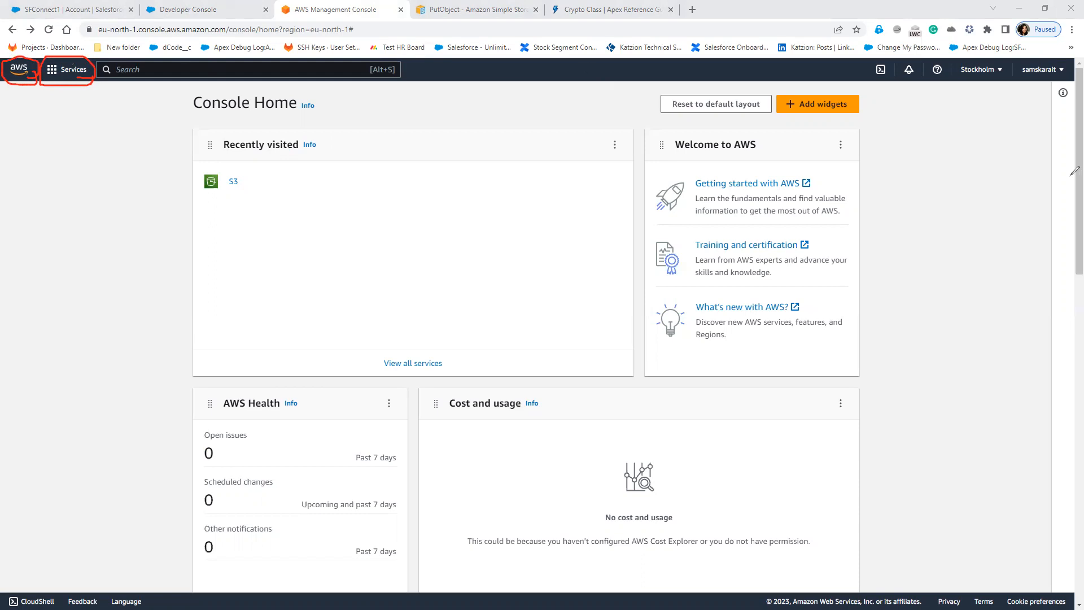
mouse_move(1059, 56)
mouse_down()
mouse_move(1037, 60)
mouse_move(1037, 85)
mouse_move(1062, 55)
mouse_up()
mouse_move(925, 74)
mouse_down()
mouse_move(909, 55)
mouse_move(906, 78)
mouse_move(958, 66)
mouse_up()
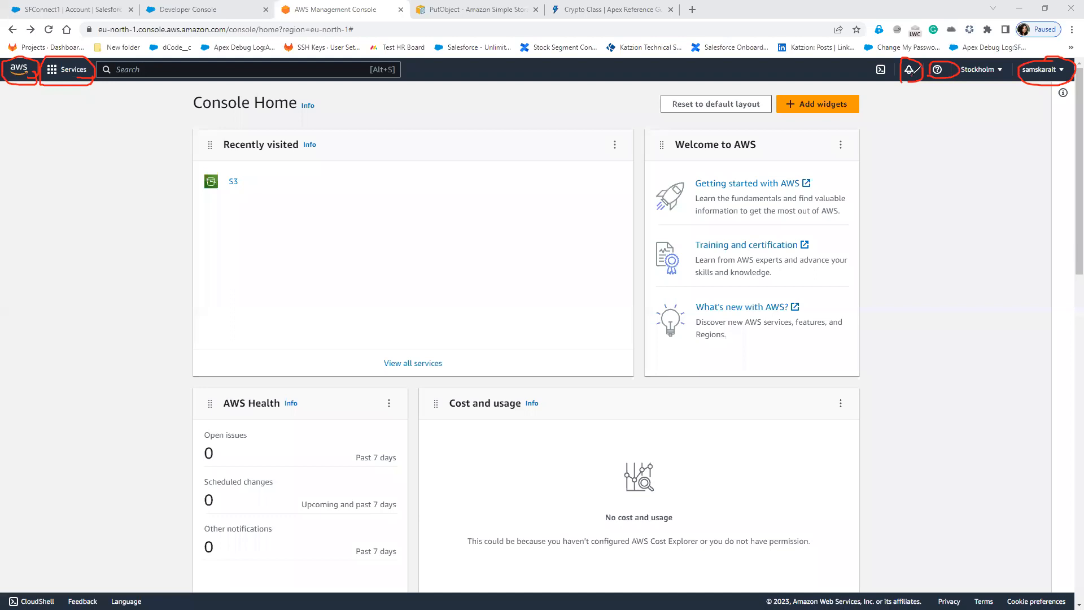
mouse_move(191, 131)
mouse_down()
mouse_move(627, 133)
mouse_move(633, 298)
mouse_move(617, 357)
mouse_up()
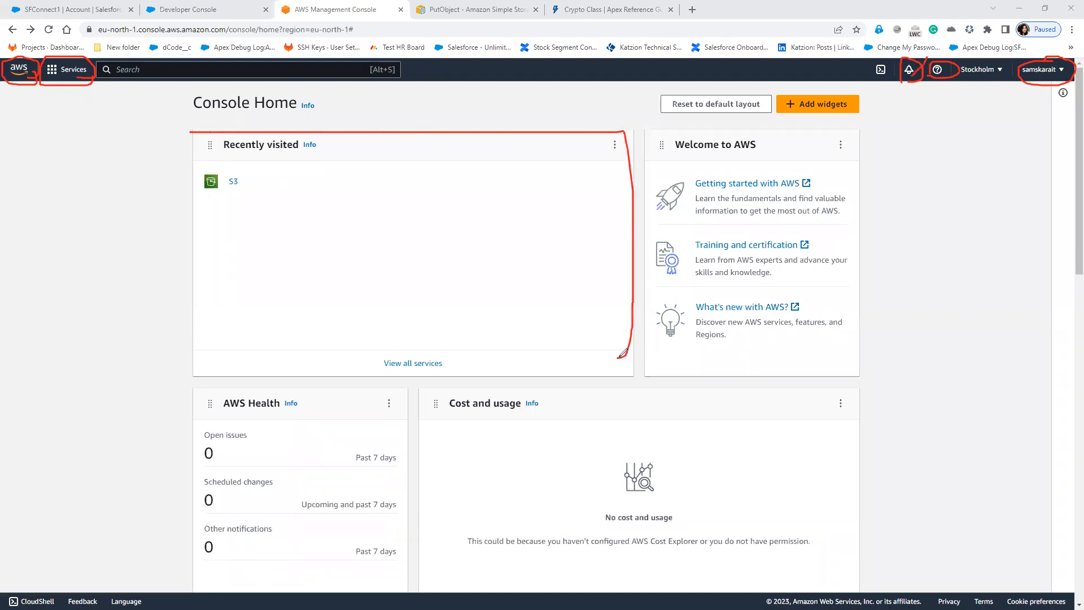
drag(661, 125, 646, 367)
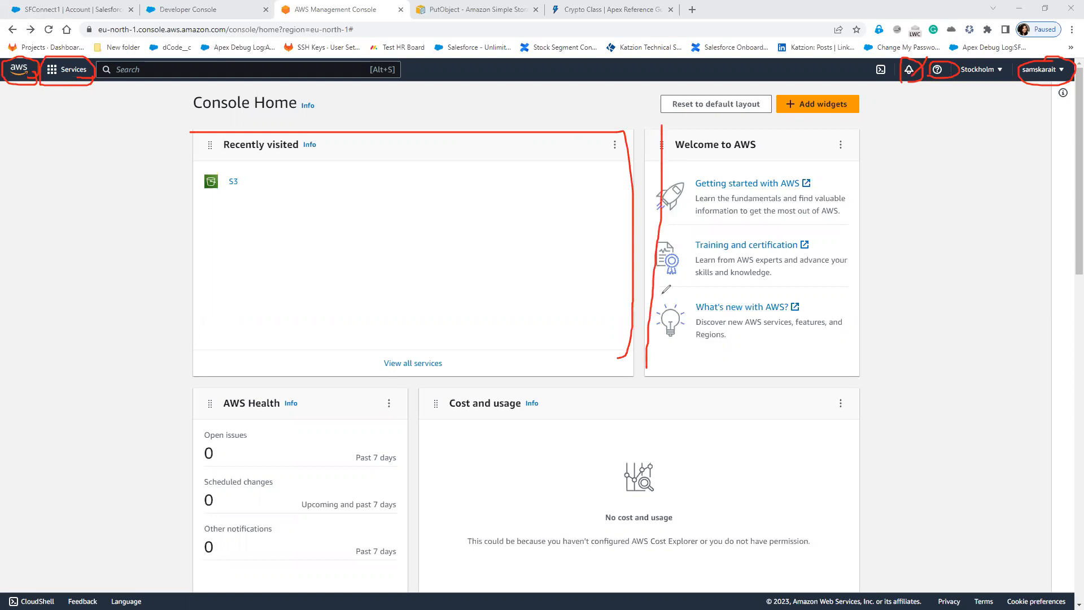
mouse_move(664, 125)
mouse_down()
mouse_move(856, 119)
mouse_move(865, 257)
mouse_up()
mouse_move(868, 329)
mouse_down()
mouse_move(830, 371)
mouse_move(647, 361)
mouse_up()
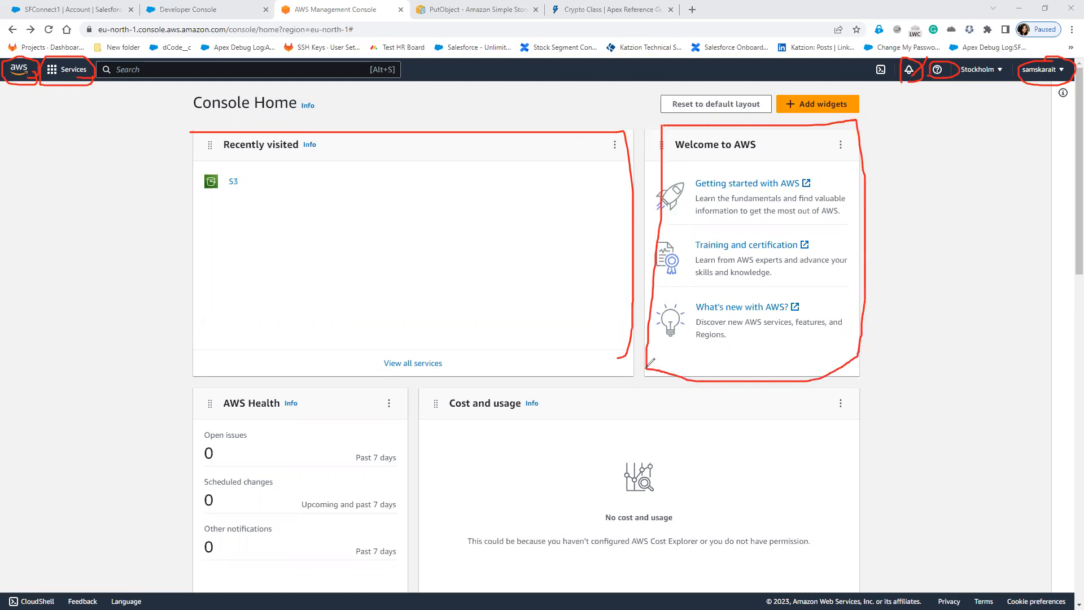
drag(841, 182, 882, 173)
drag(847, 233, 873, 230)
drag(837, 298, 875, 286)
mouse_move(191, 387)
mouse_down()
mouse_move(390, 386)
mouse_move(415, 455)
mouse_move(408, 596)
mouse_move(225, 591)
mouse_move(204, 549)
mouse_move(206, 392)
mouse_up()
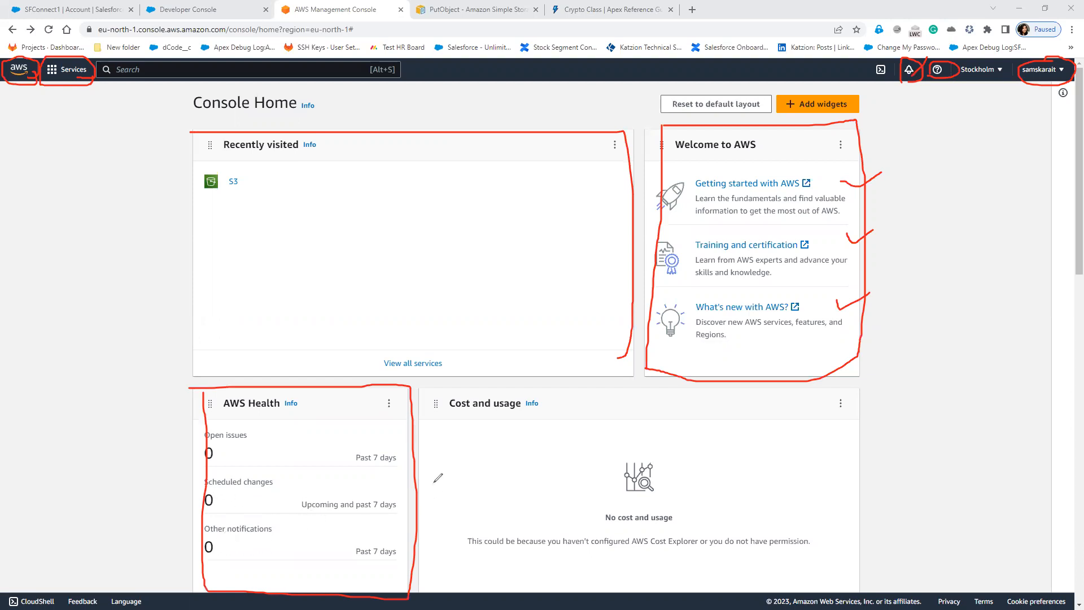
drag(440, 415, 553, 406)
mouse_move(440, 413)
mouse_down()
mouse_move(515, 380)
mouse_move(560, 396)
mouse_move(552, 415)
mouse_up()
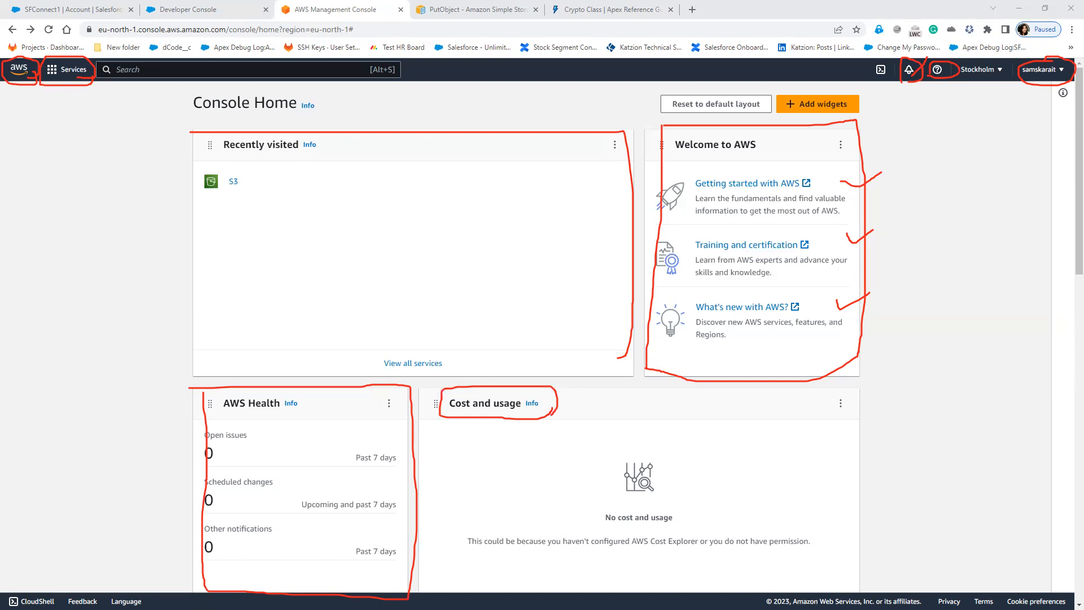
key(Escape)
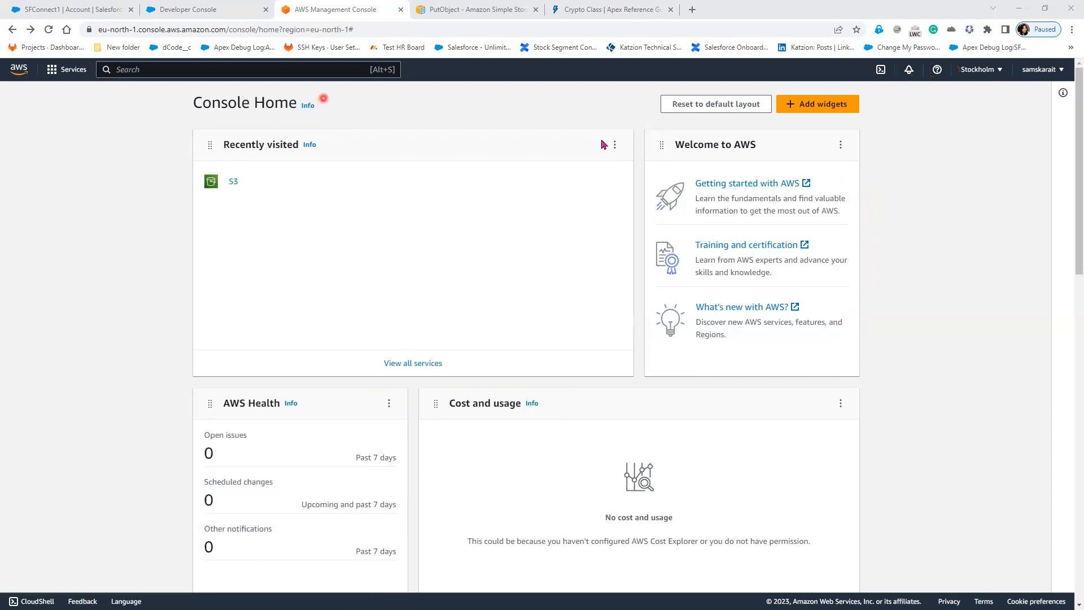
Open the AWS CloudShell terminal to view it and close it again
click(881, 73)
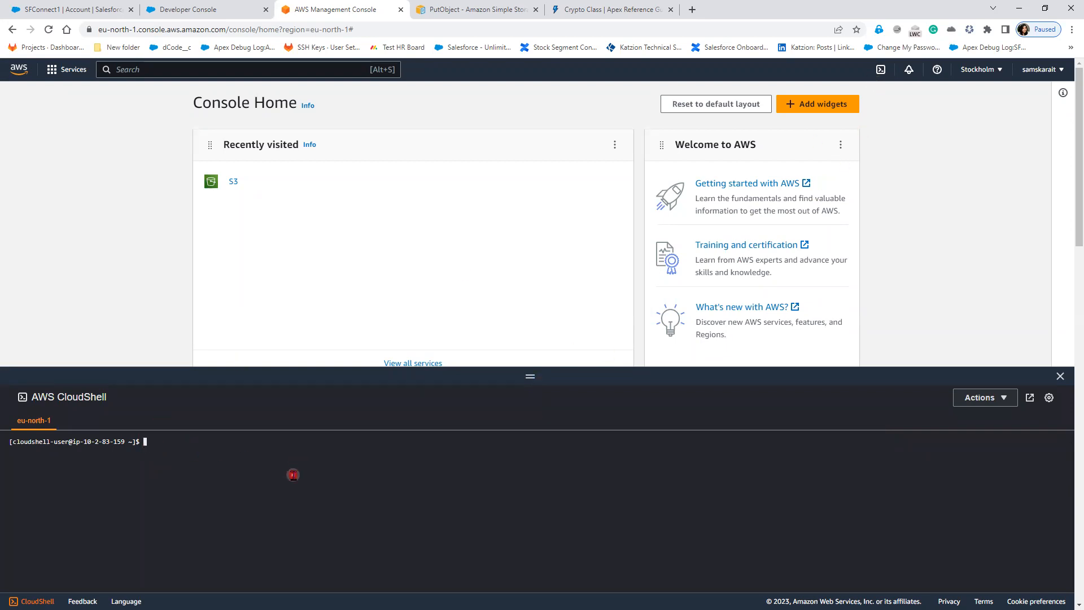
click(1060, 376)
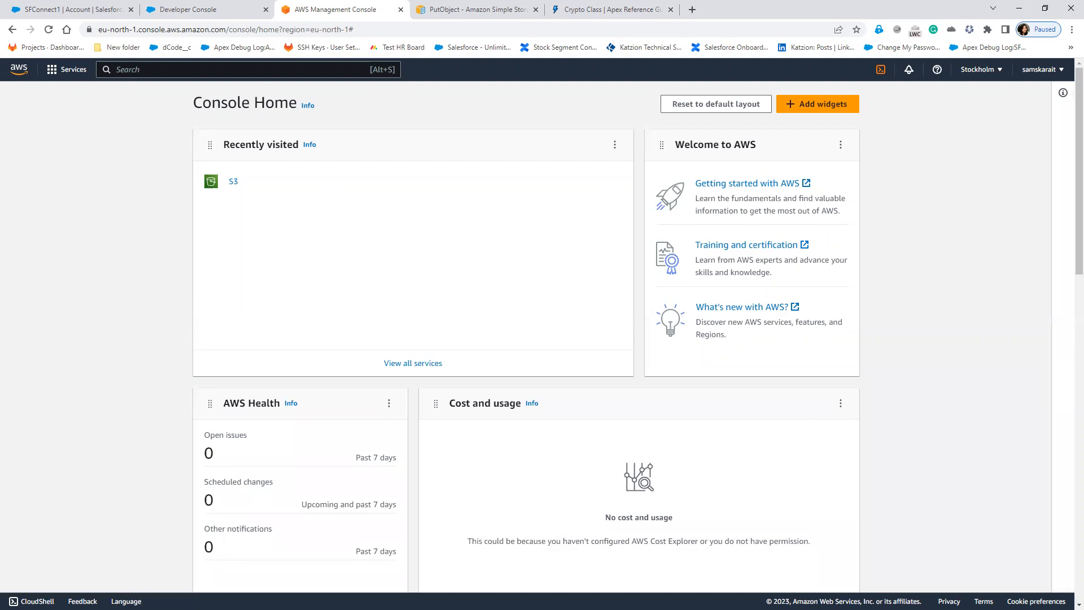
Switch to the PowerPoint slide show, advance to the Create Bucket item on the integration steps slide, and return to the AWS console
key(alt+Tab)
click(381, 426)
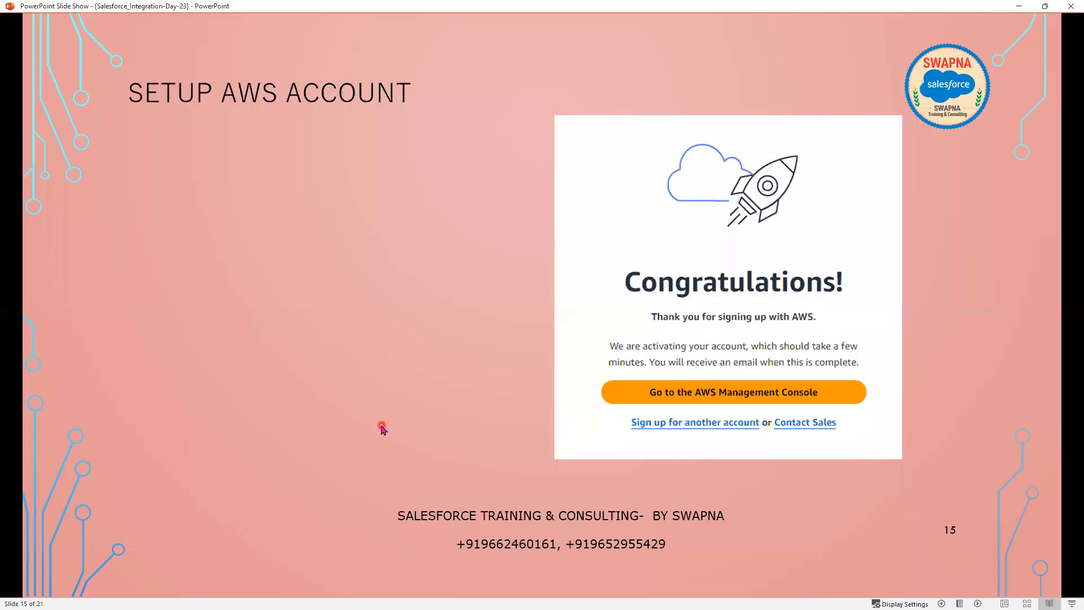
key(Right)
key(Right)
key(Left)
key(Right)
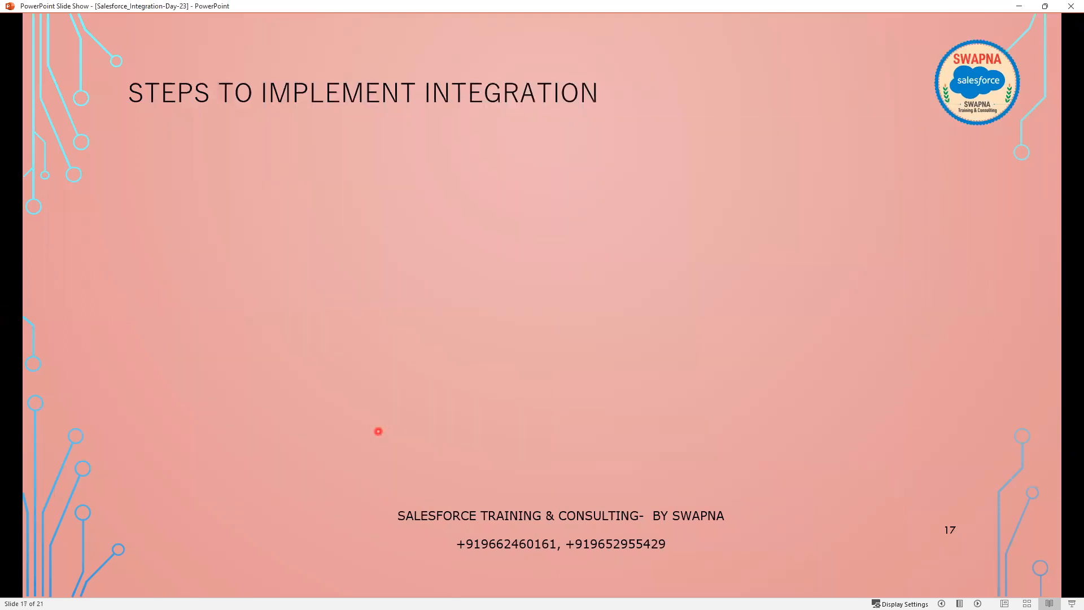
key(Right)
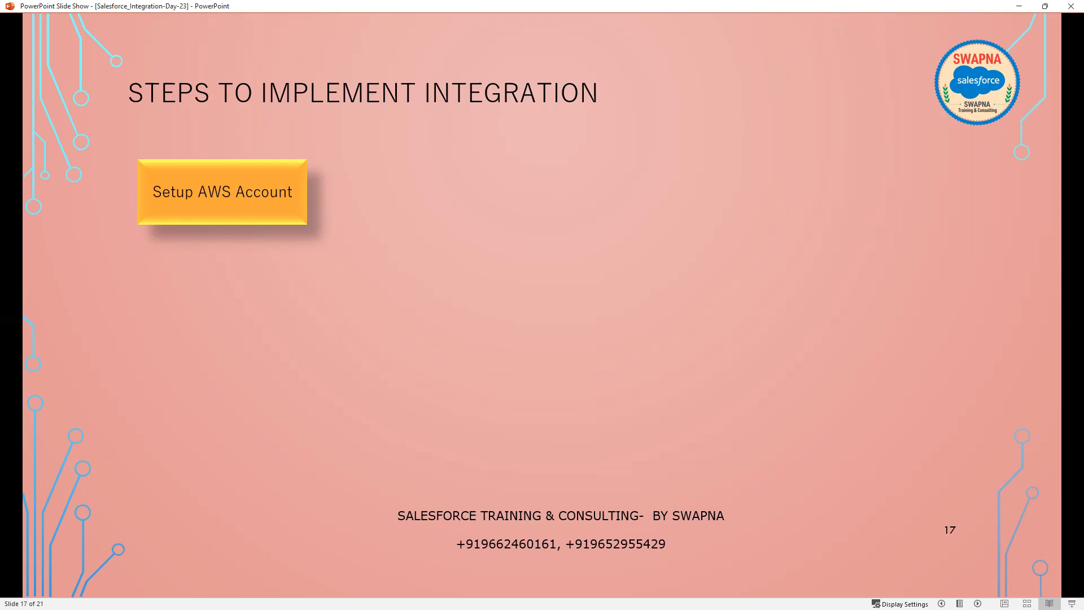
key(alt+Tab)
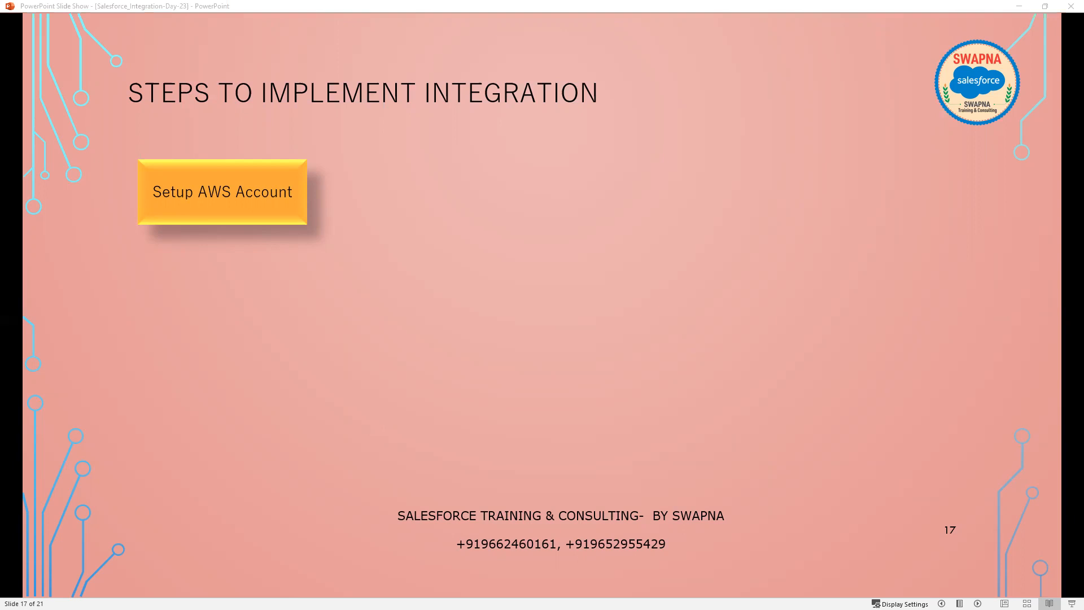
click(573, 475)
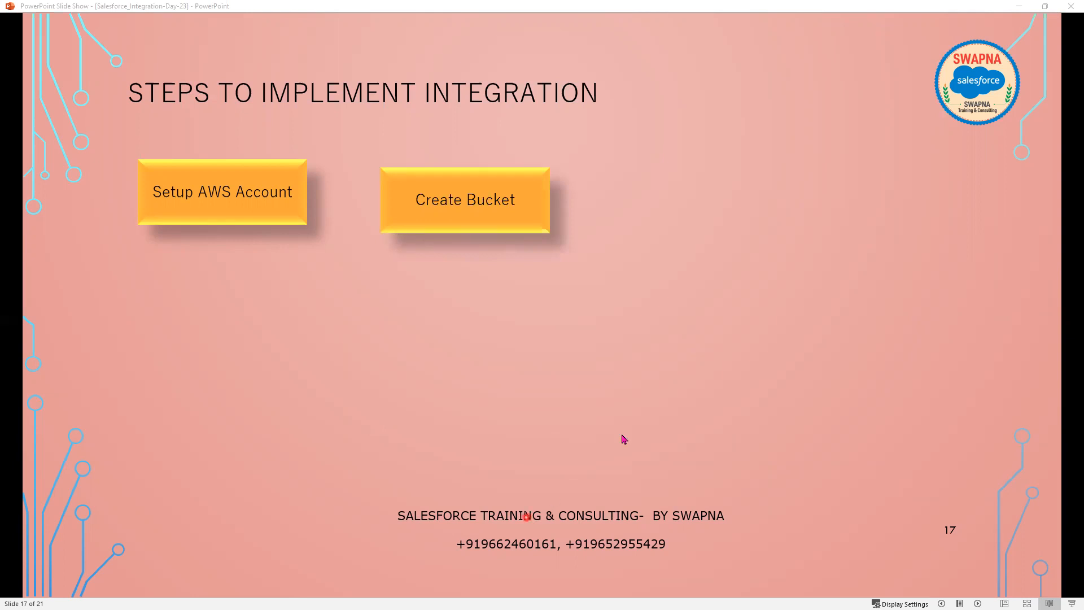
click(1019, 7)
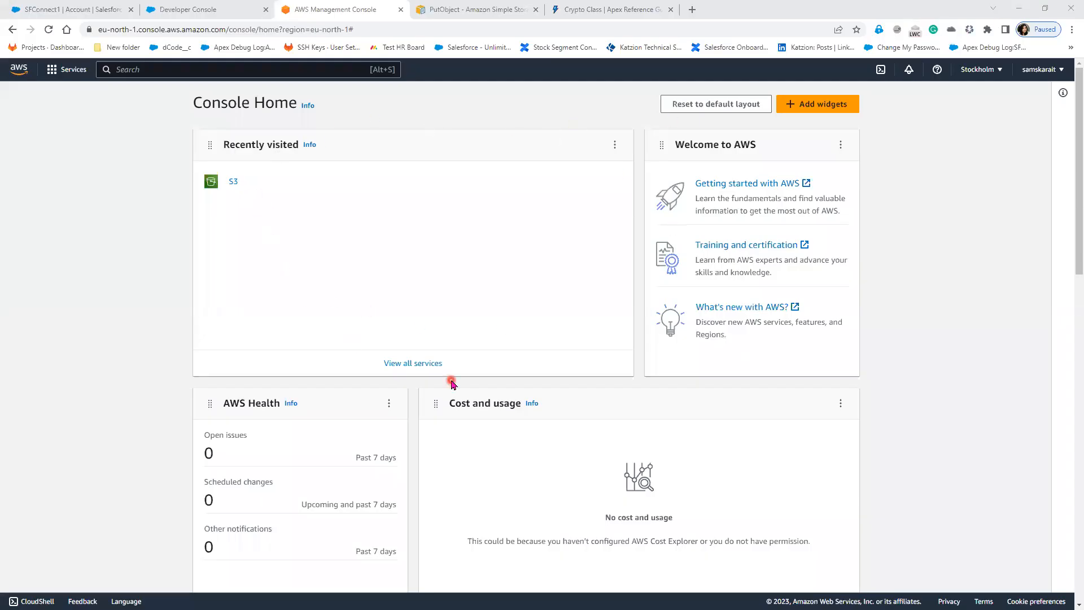
Search the AWS services for S3 and open the S3 service
click(52, 76)
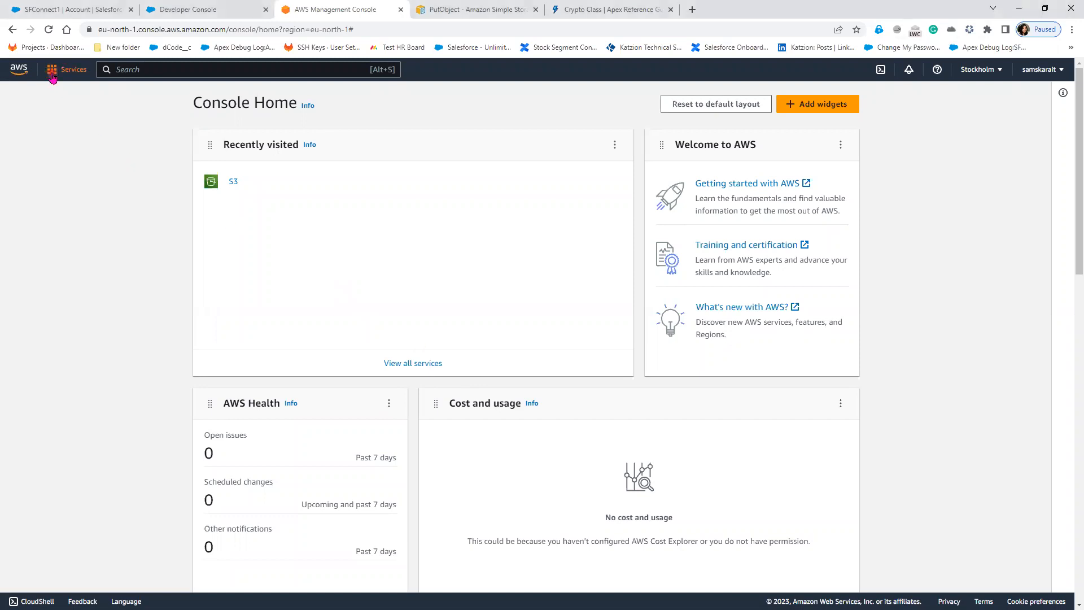
click(52, 76)
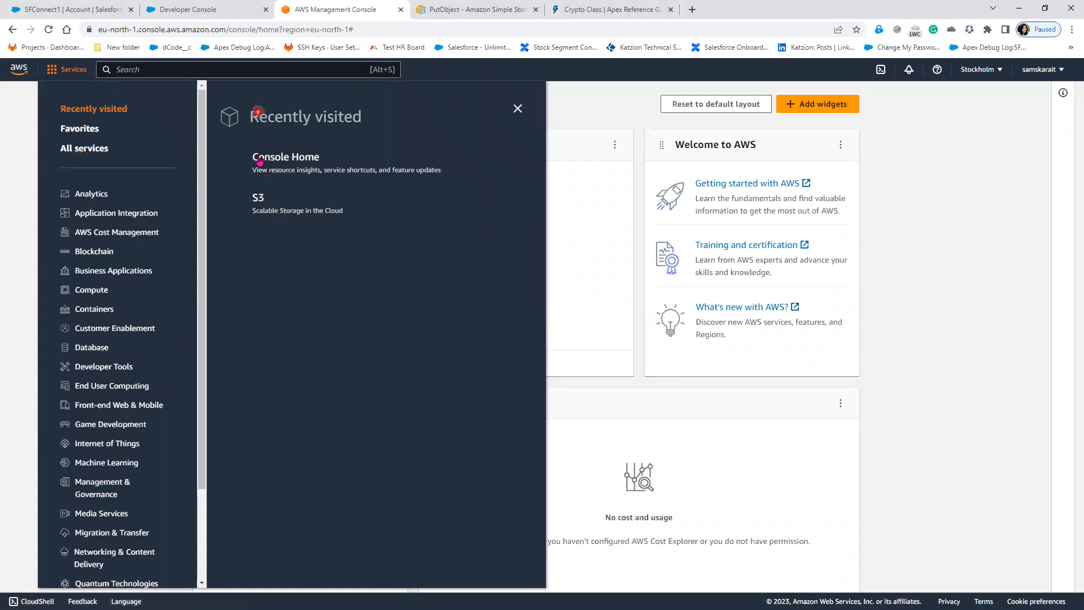
click(177, 69)
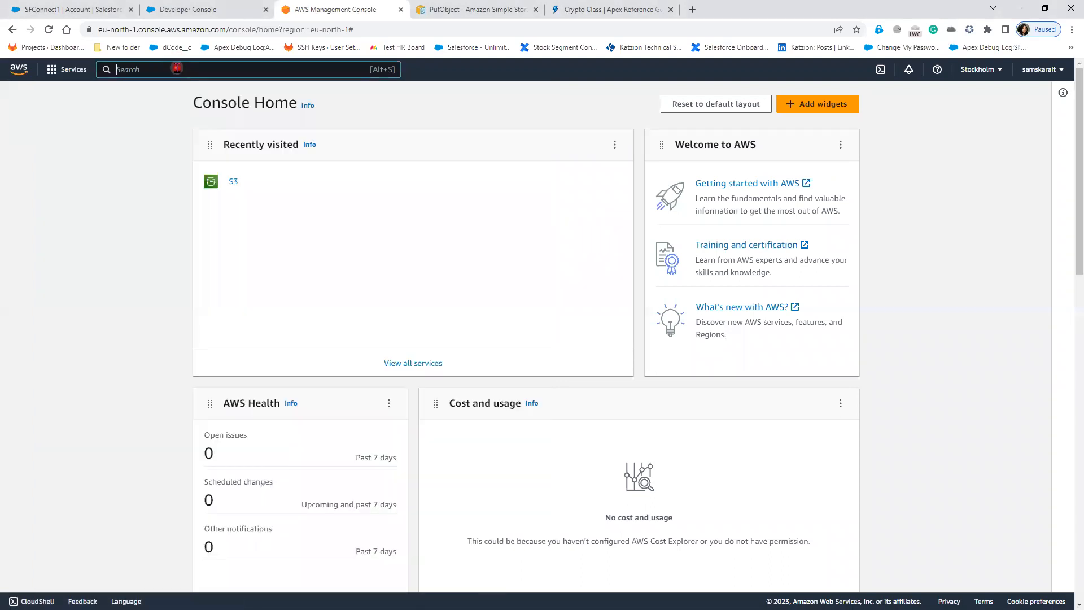
text(S3)
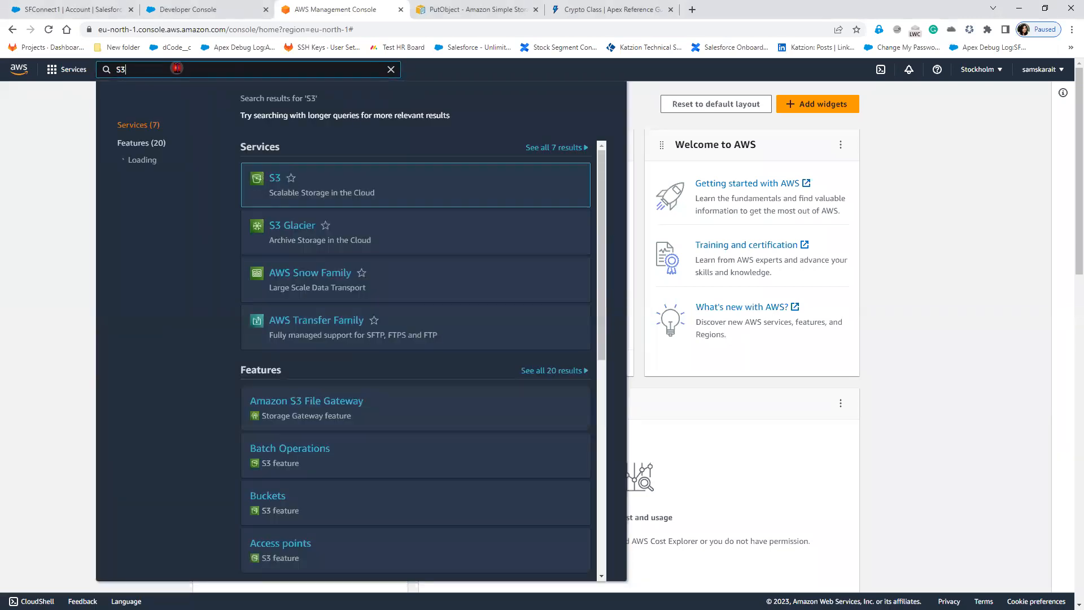
mouse_move(356, 199)
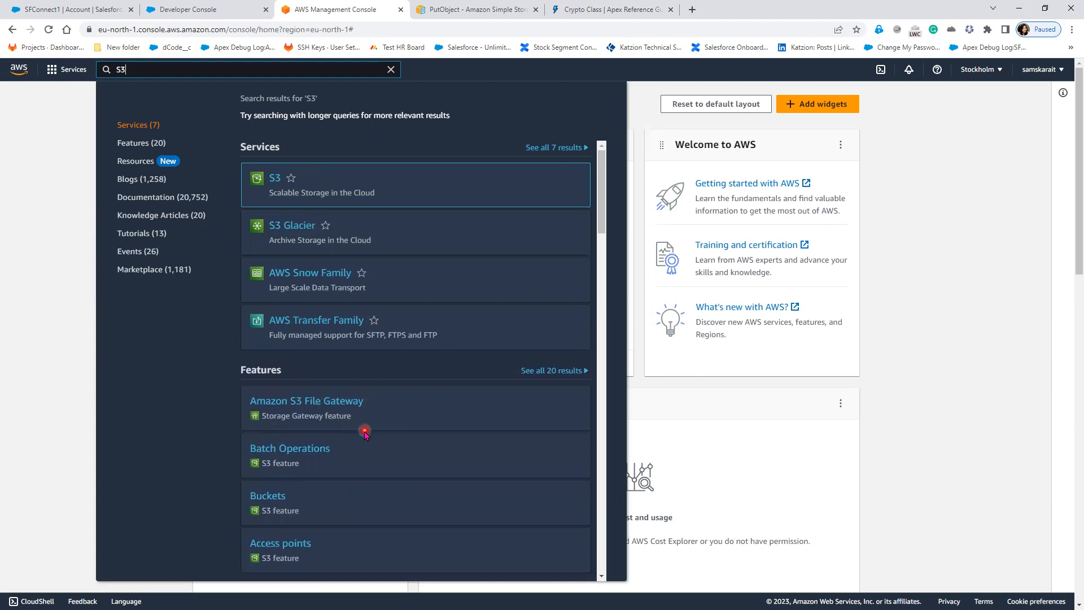
scroll(365, 434, down, 6)
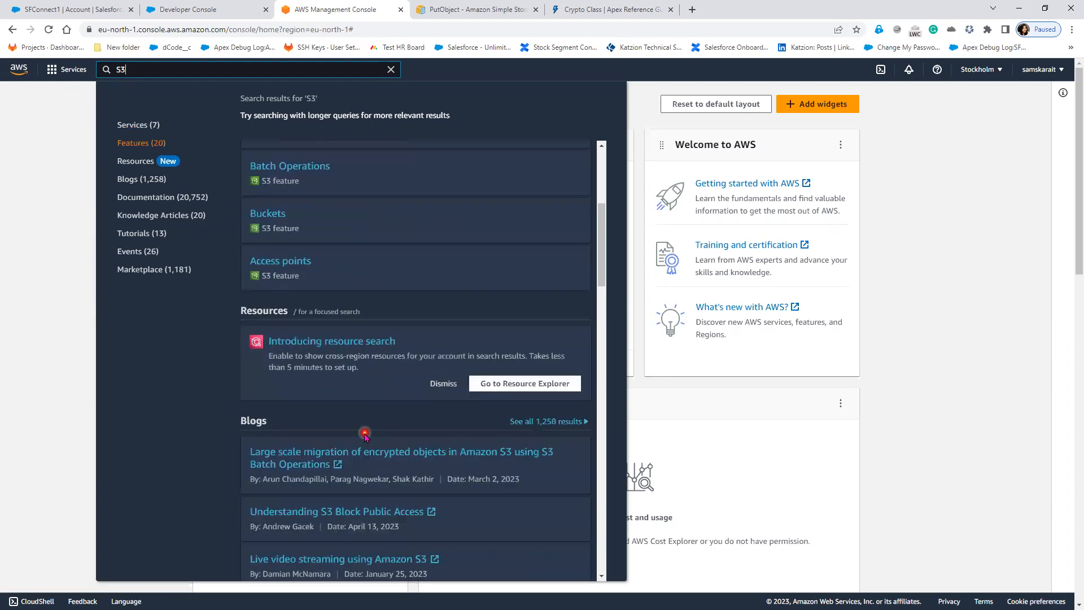
scroll(365, 435, down, 6)
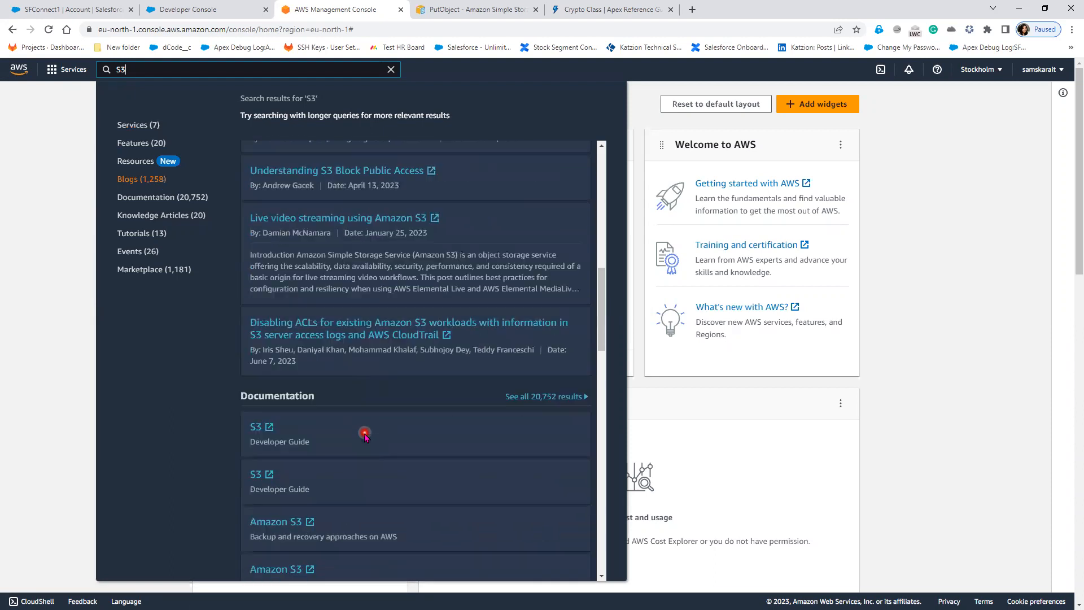
scroll(365, 434, down, 5)
scroll(365, 432, up, 5)
scroll(365, 433, up, 12)
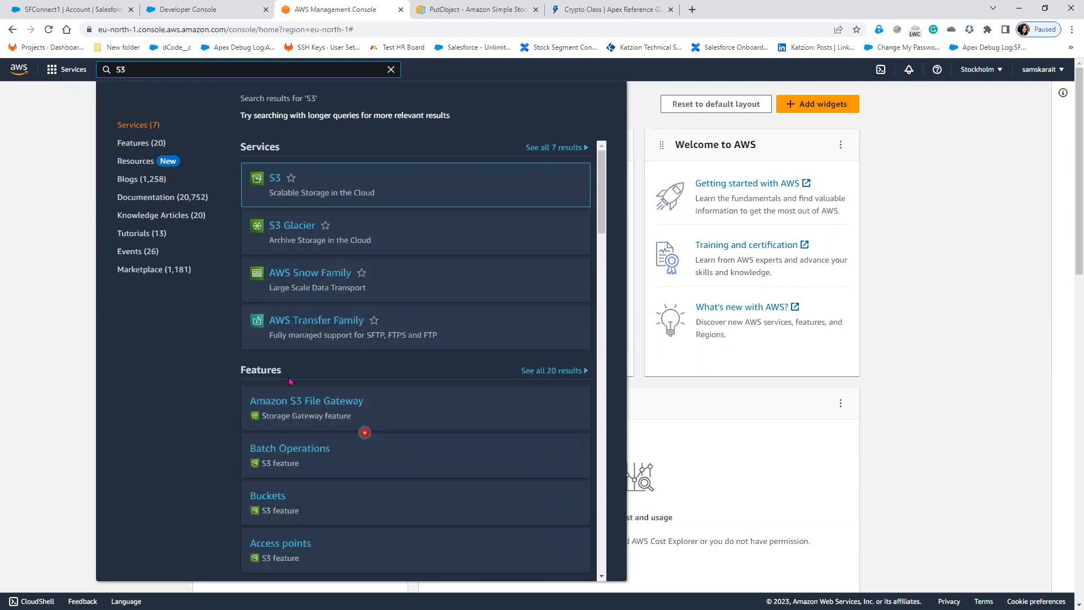
mouse_move(268, 182)
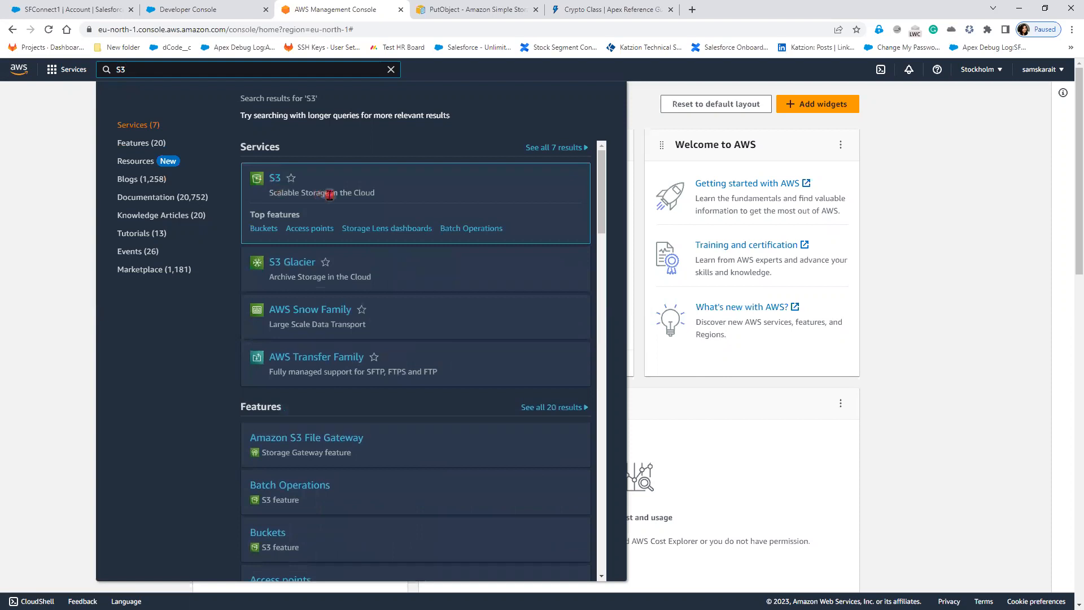
click(275, 180)
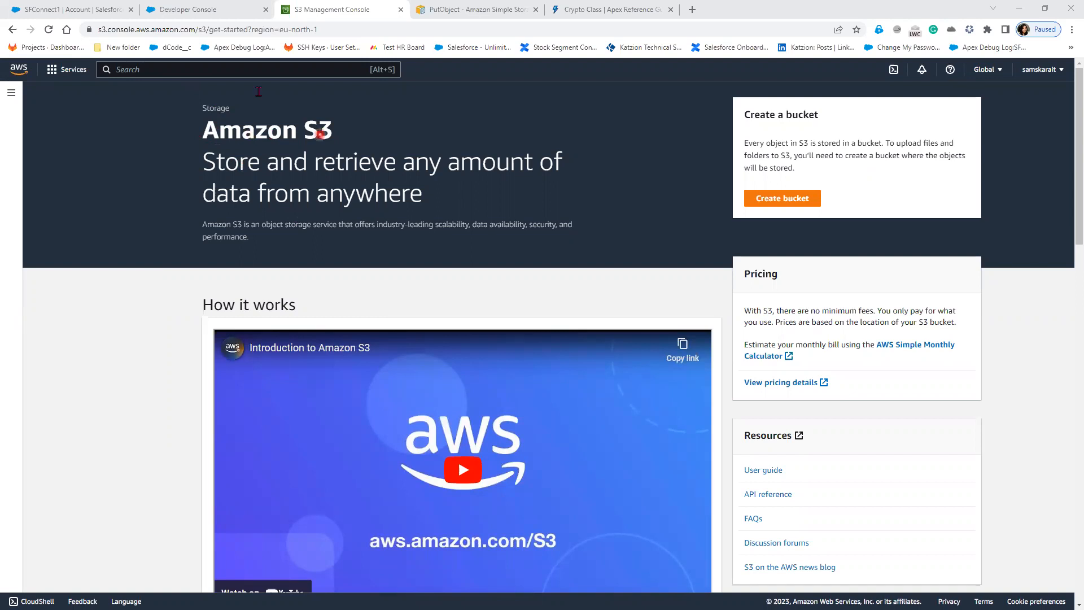
Examine the Amazon S3 introduction, including its description of object storage, scalability, security and performance
drag(204, 104, 251, 109)
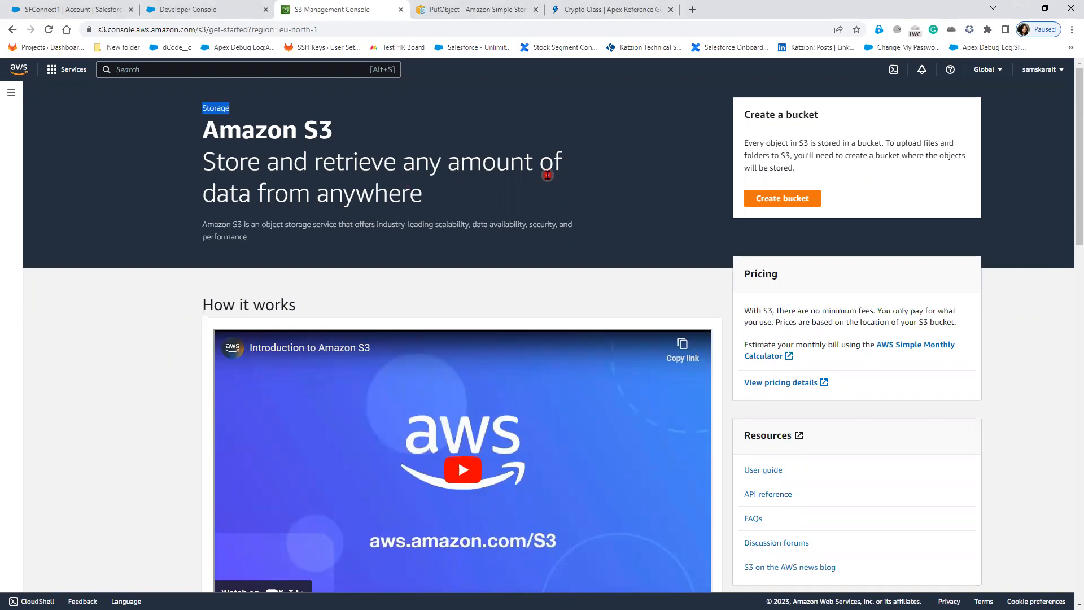
click(538, 192)
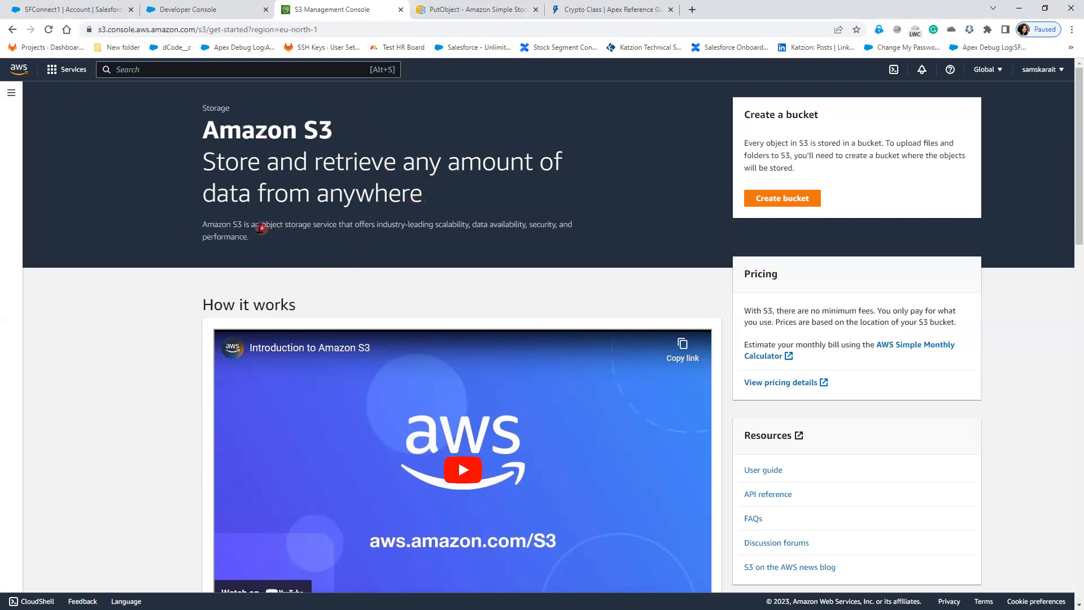
drag(258, 224, 378, 225)
drag(469, 225, 382, 225)
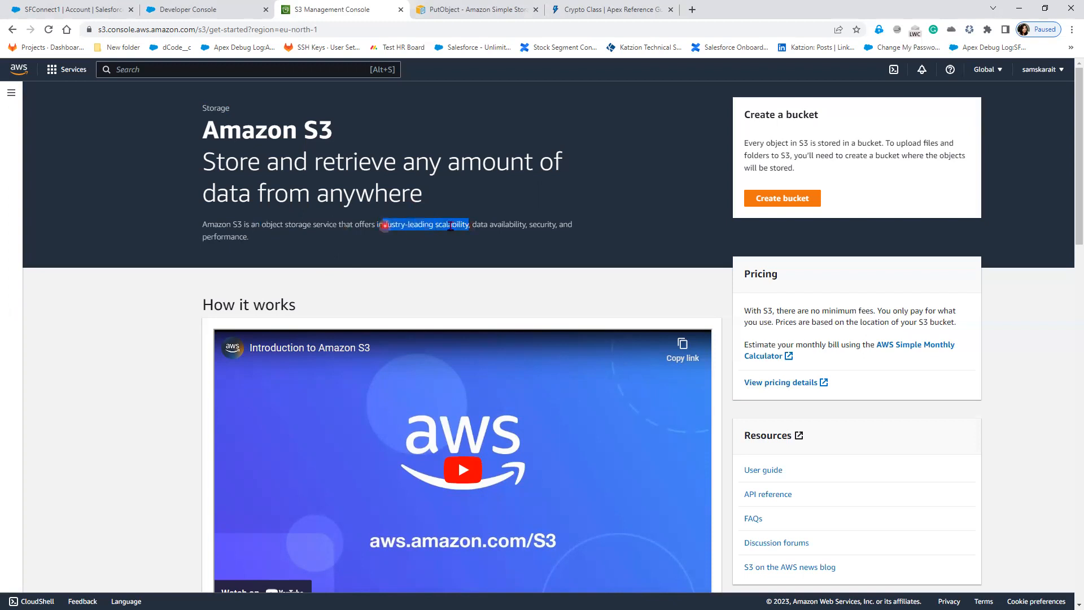
drag(527, 224, 573, 225)
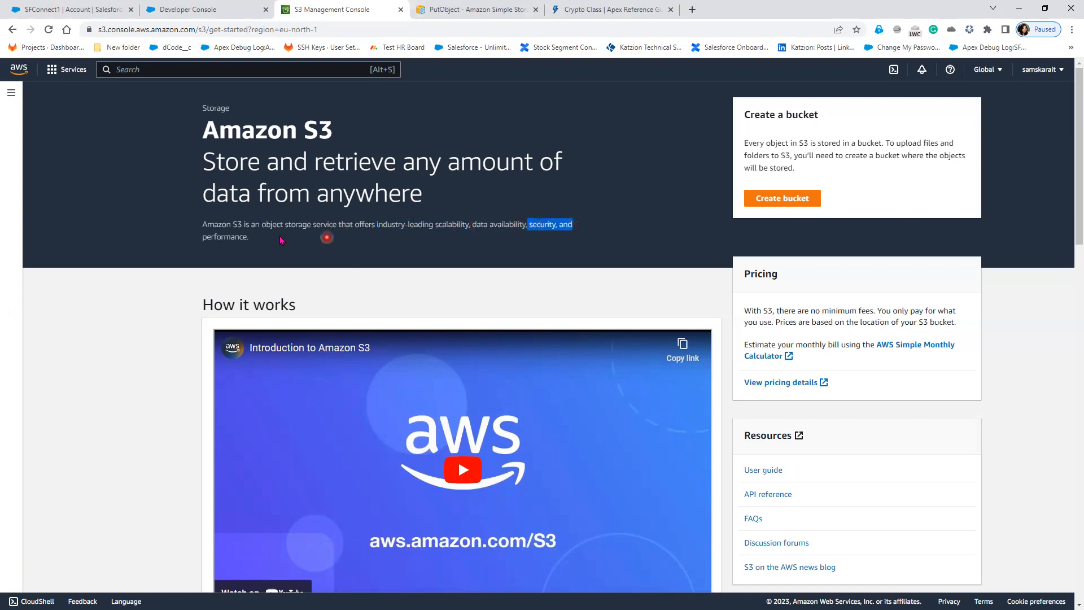
drag(198, 237, 295, 240)
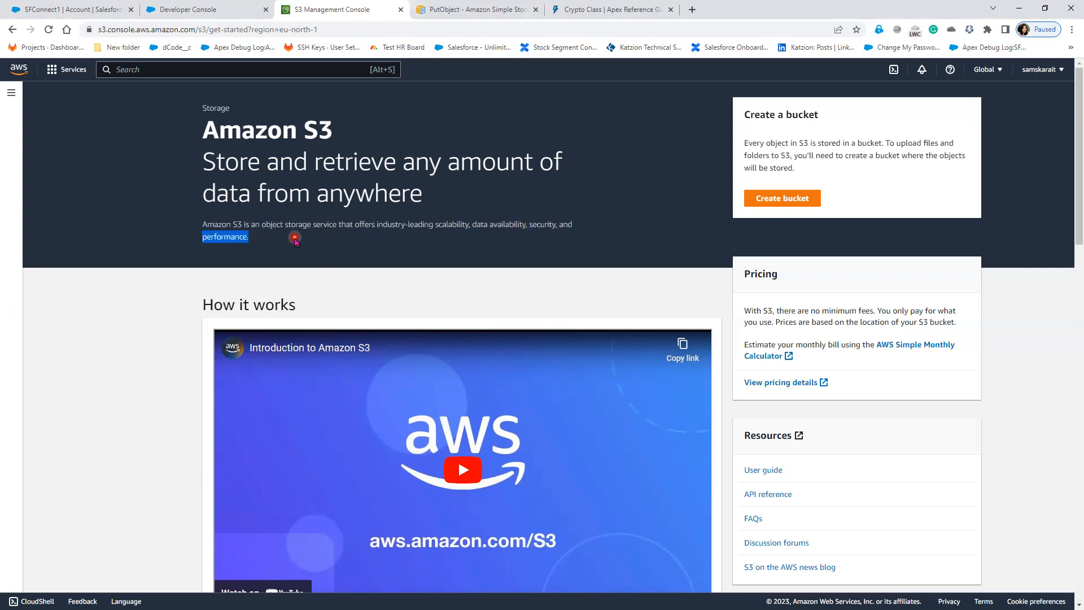
click(294, 239)
scroll(295, 240, down, 1)
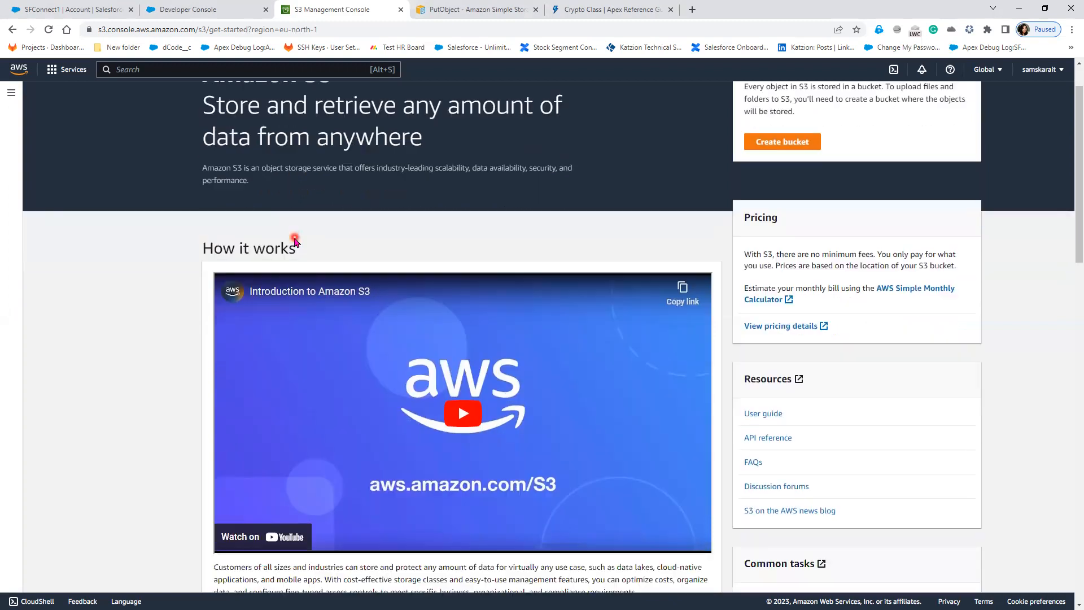
scroll(554, 150, up, 1)
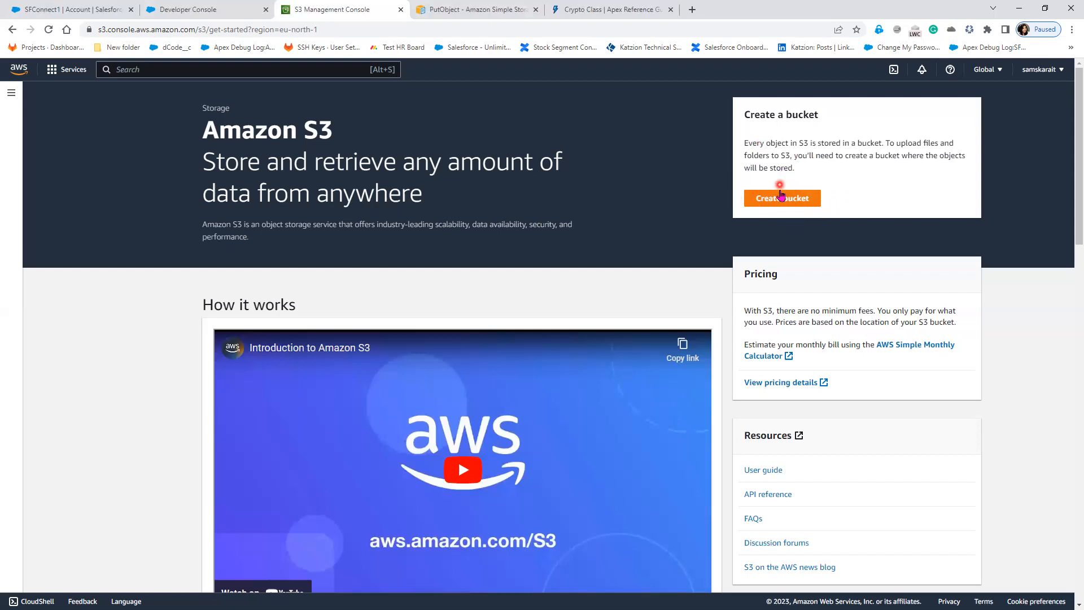
Open the form for creating a new S3 bucket
click(780, 201)
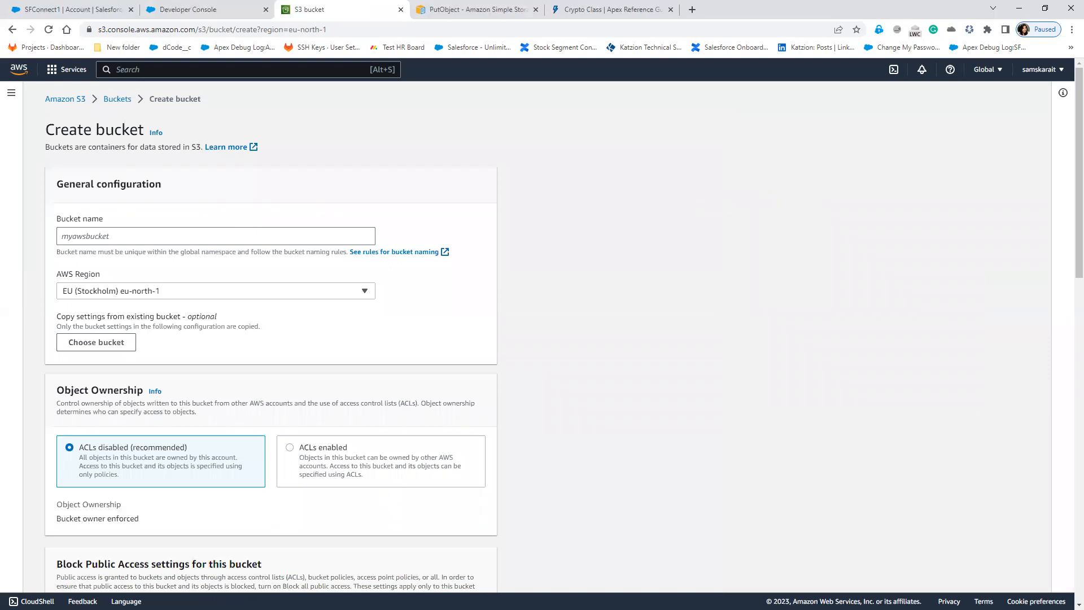
mouse_move(43, 110)
mouse_down()
mouse_move(82, 108)
mouse_move(86, 90)
mouse_move(48, 89)
mouse_move(42, 115)
mouse_up()
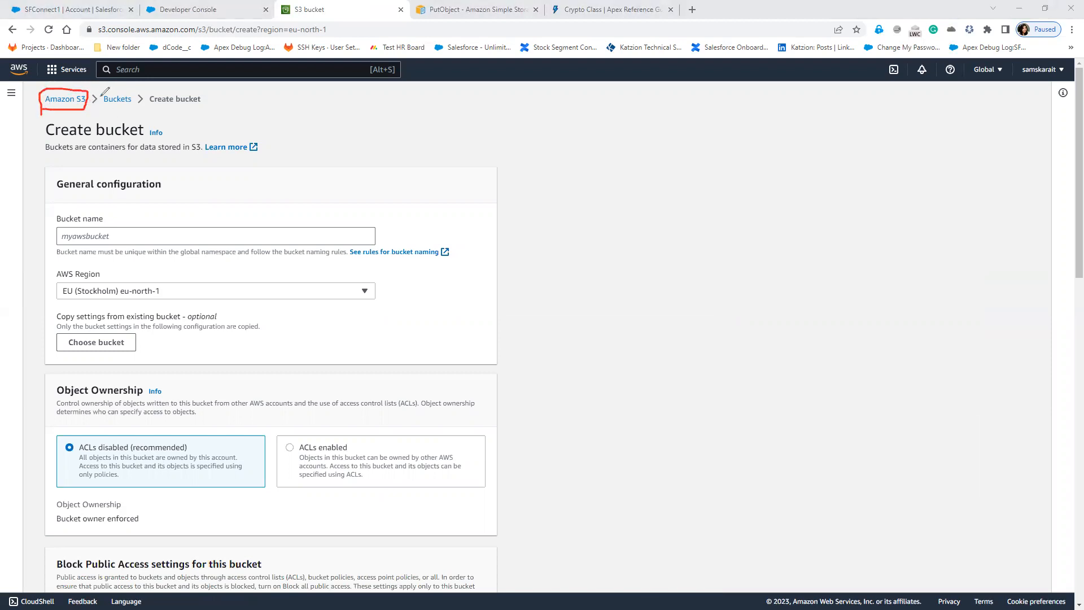
Examine the General configuration, Object Ownership and Block Public Access sections, outlining each in red and clearing the outlines
mouse_move(101, 89)
mouse_down()
mouse_move(100, 109)
mouse_move(133, 107)
mouse_move(120, 88)
mouse_move(100, 89)
mouse_move(154, 107)
mouse_move(206, 106)
mouse_move(202, 89)
mouse_move(151, 87)
mouse_up()
drag(43, 164, 495, 367)
drag(499, 367, 497, 351)
scroll(579, 411, down, 5)
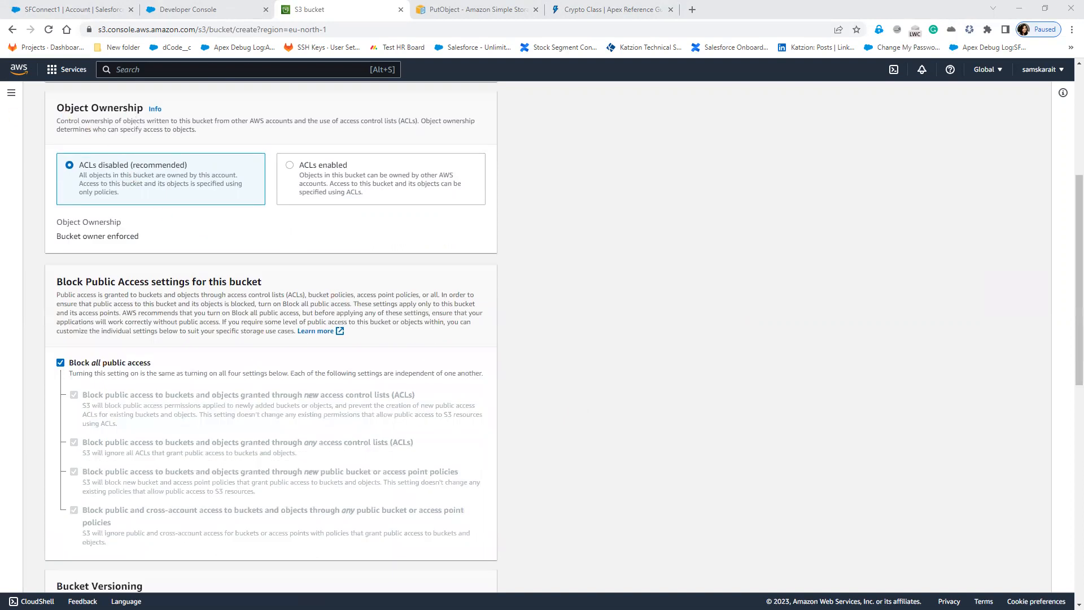
mouse_move(47, 95)
mouse_down()
mouse_move(286, 202)
mouse_move(492, 246)
mouse_up()
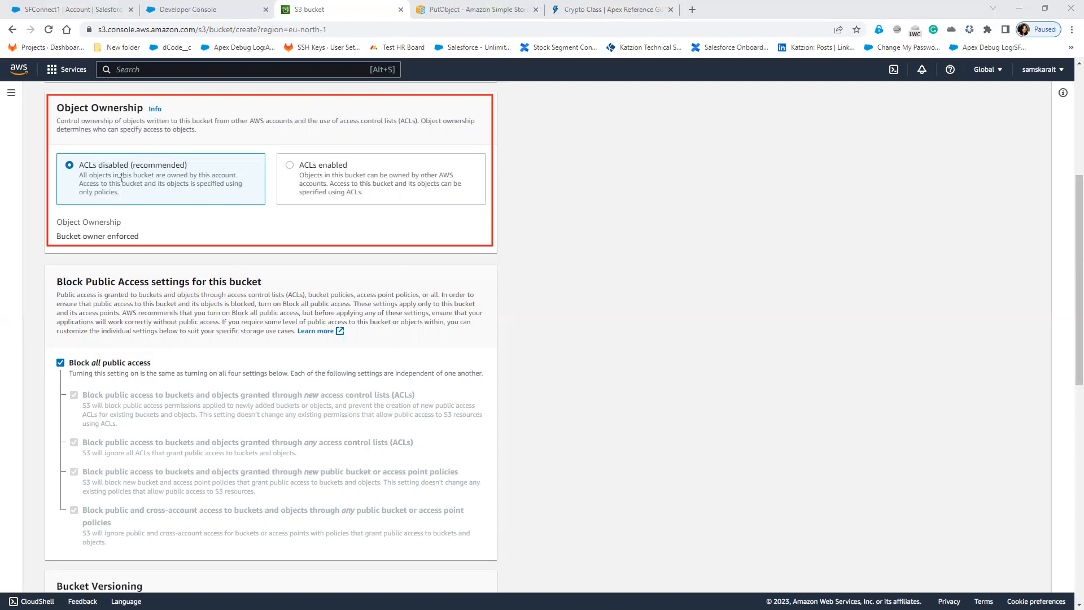
mouse_move(44, 261)
mouse_down()
mouse_move(339, 452)
mouse_move(445, 540)
mouse_move(515, 565)
mouse_move(493, 555)
mouse_up()
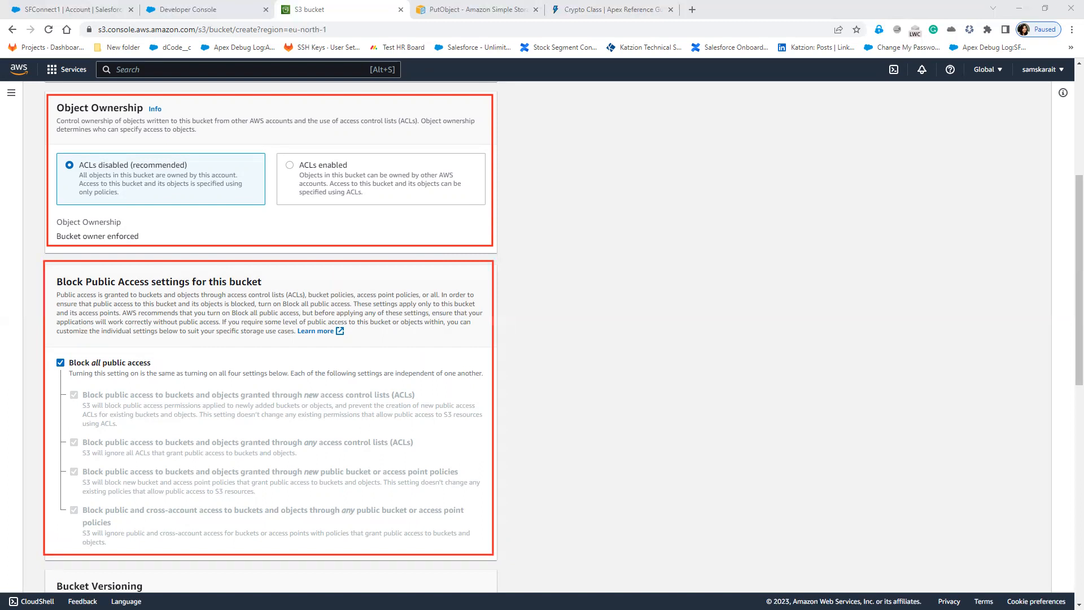
key(Escape)
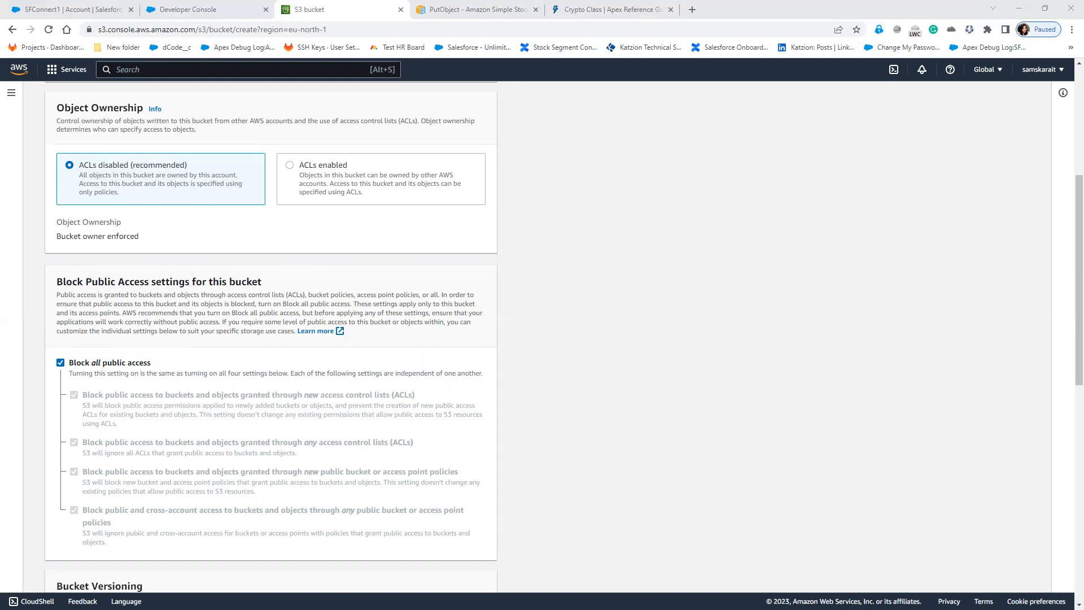
Examine the Bucket Versioning, Tags, Default encryption and Advanced settings sections of the bucket form
scroll(515, 396, down, 5)
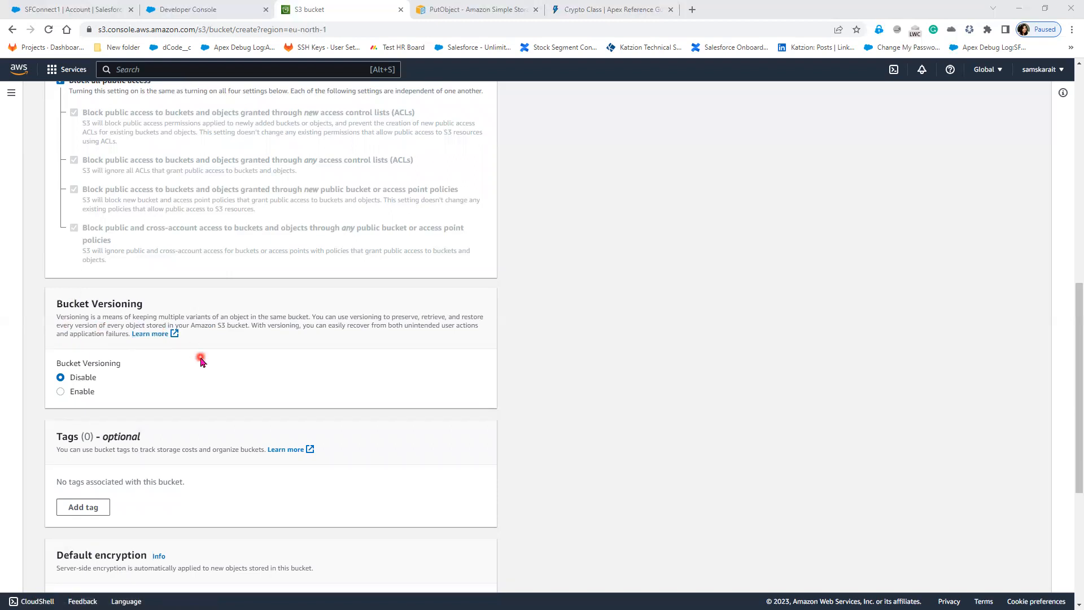
scroll(201, 361, down, 3)
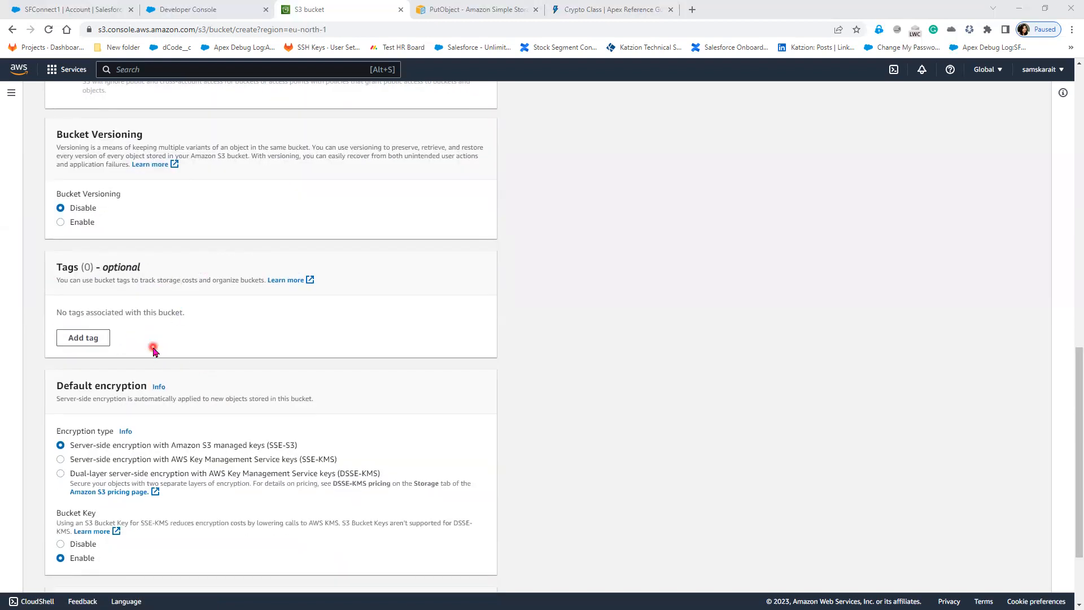
scroll(152, 350, down, 1)
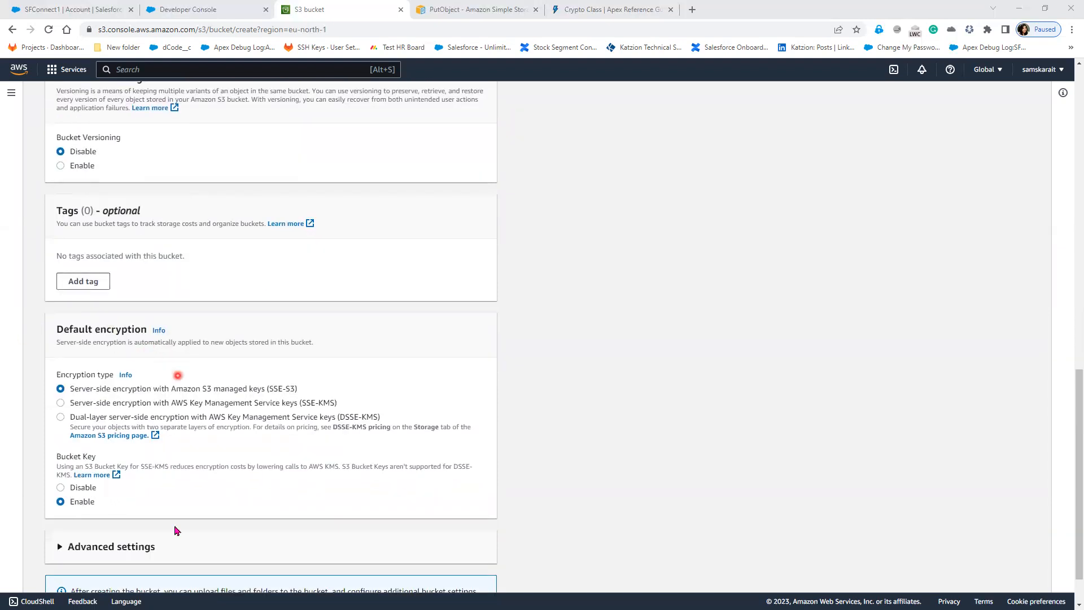
scroll(129, 525, down, 1)
scroll(245, 506, up, 12)
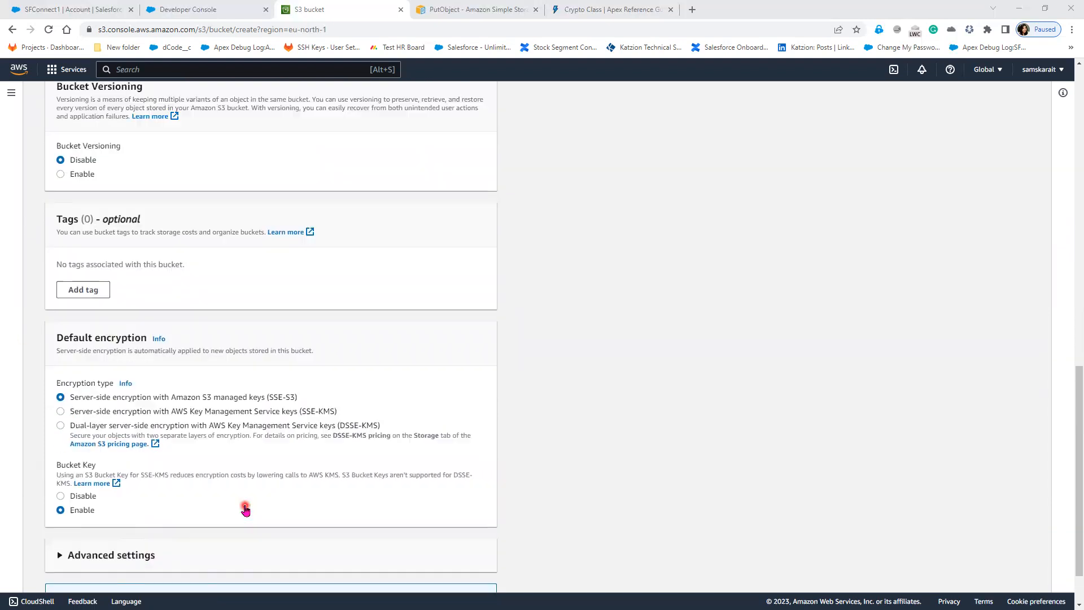
scroll(245, 508, up, 4)
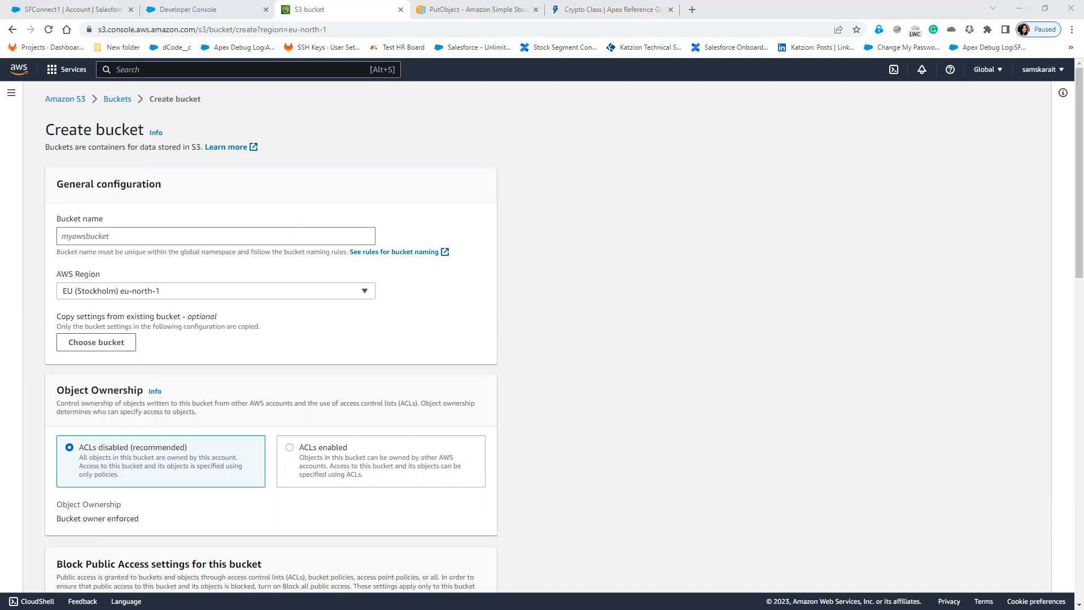
Annotate the page with the text "Simple storage service" and "S3", and handwrite "object" linked to the Create bucket heading
click(762, 285)
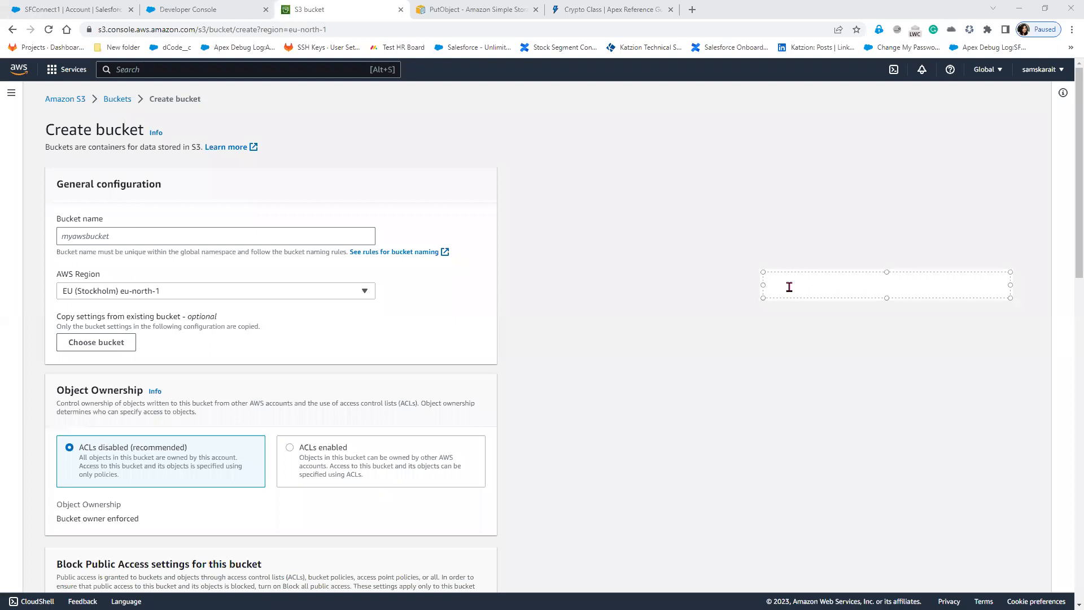
text(Simple storage service)
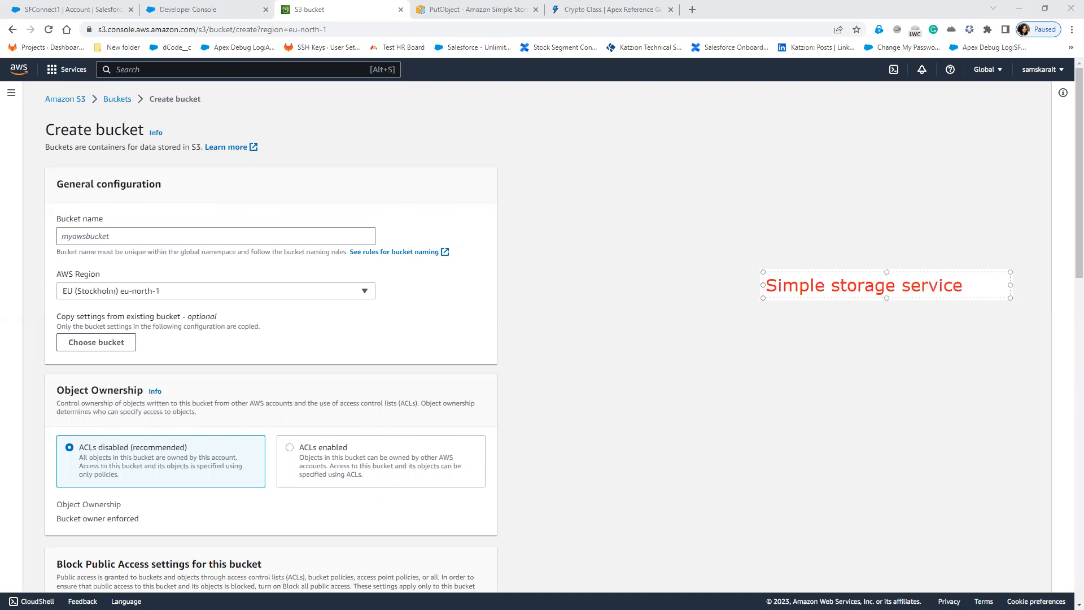
key(Return)
key(Return)
text(S3)
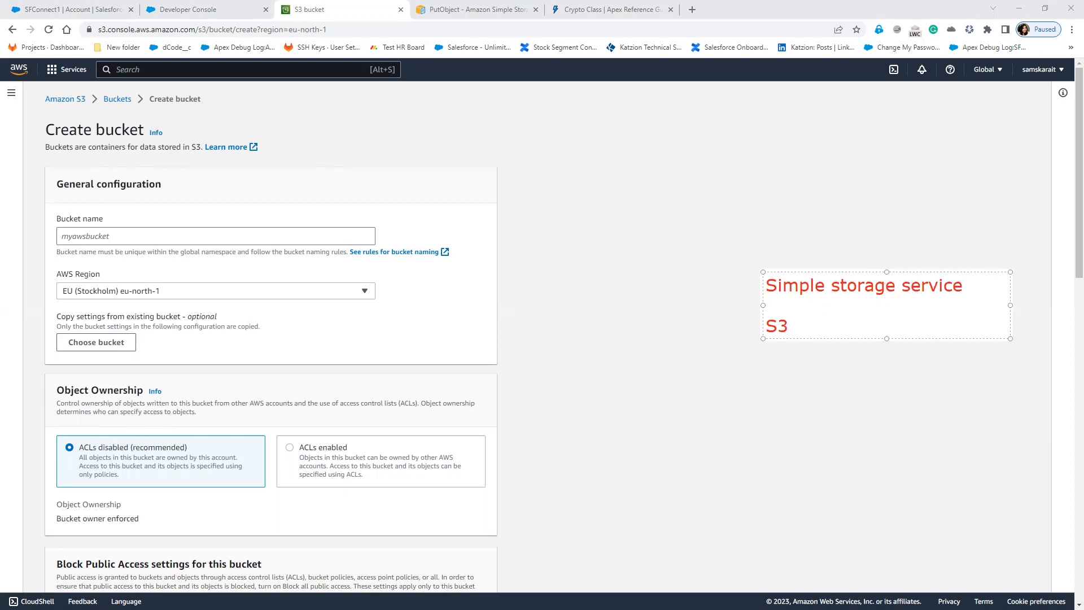
key(Escape)
mouse_move(115, 122)
mouse_down()
mouse_move(289, 102)
mouse_move(323, 139)
mouse_move(338, 123)
mouse_move(346, 137)
mouse_move(376, 141)
mouse_up()
mouse_move(379, 103)
mouse_down()
mouse_move(399, 128)
mouse_move(402, 108)
mouse_up()
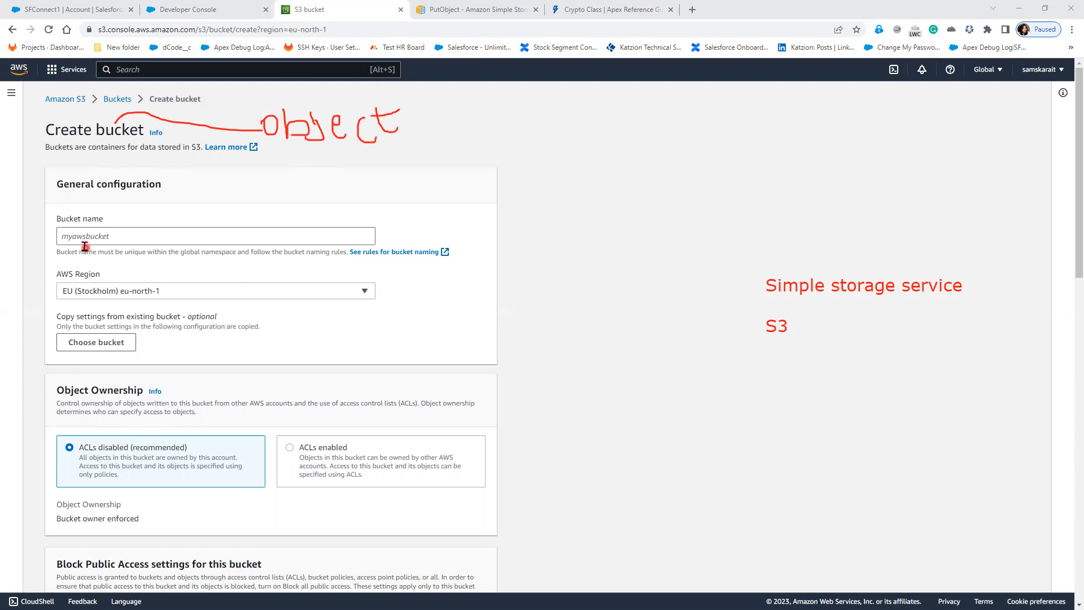
Enter SwapnaIT as the bucket name and set its AWS Region to US East (N. Virginia) us-east-1
click(133, 237)
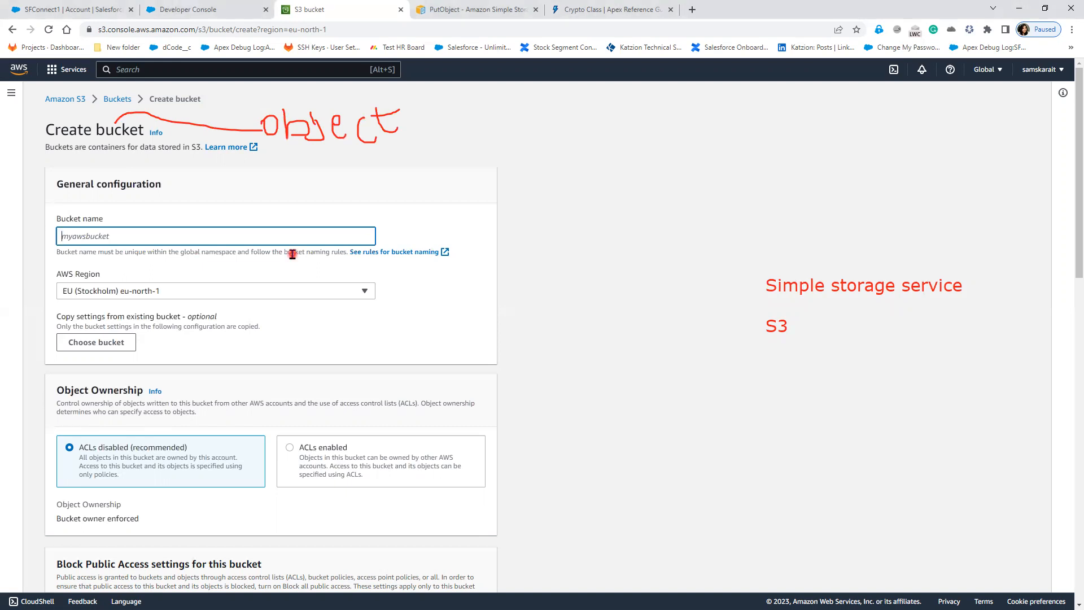
text(SwapnalT)
click(292, 298)
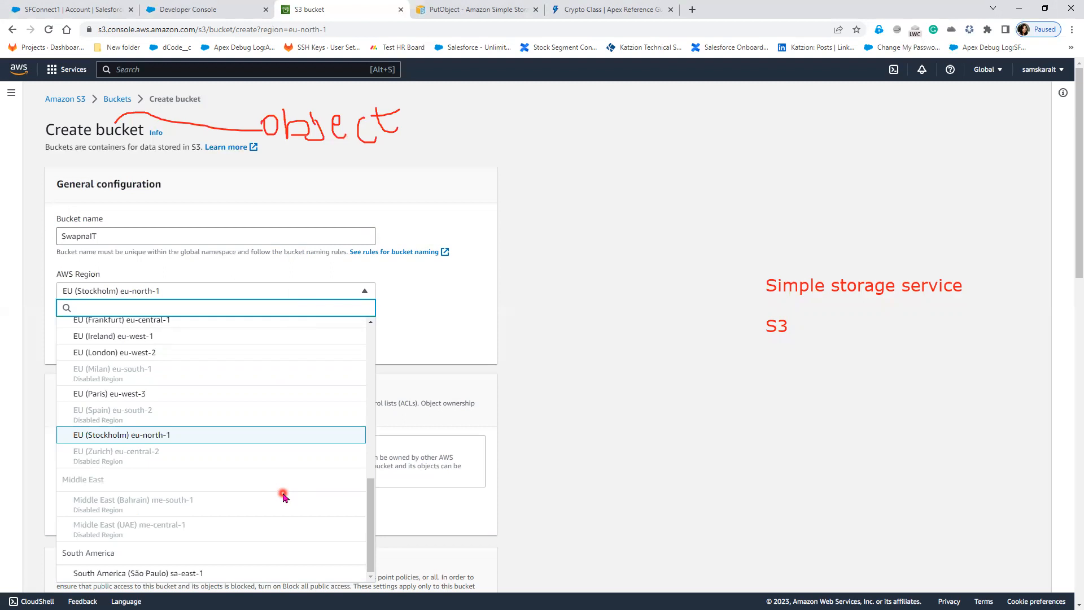
scroll(284, 496, up, 8)
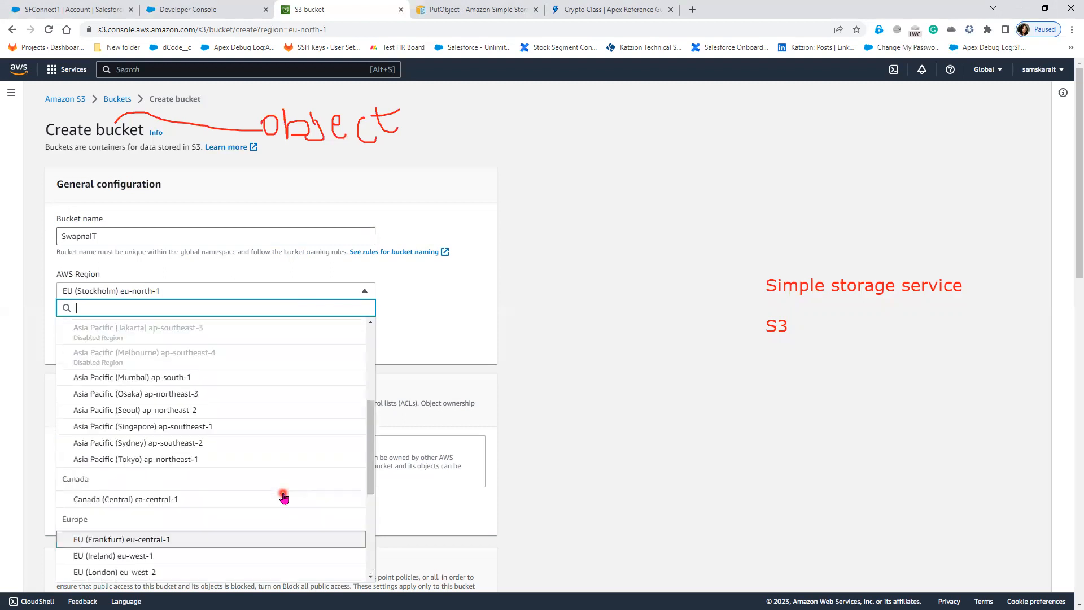
scroll(283, 496, up, 3)
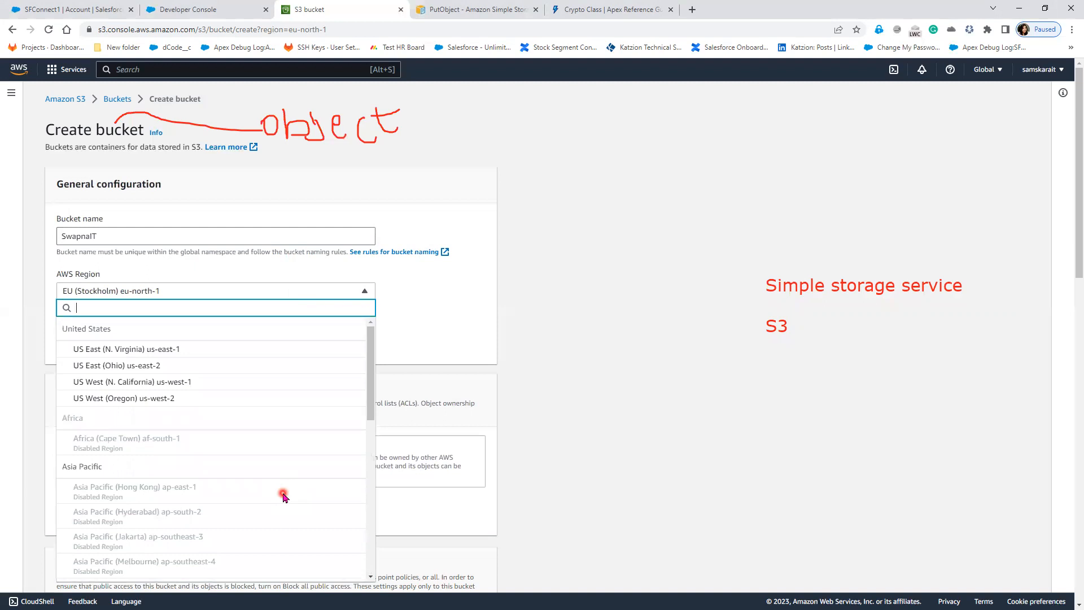
scroll(283, 496, down, 7)
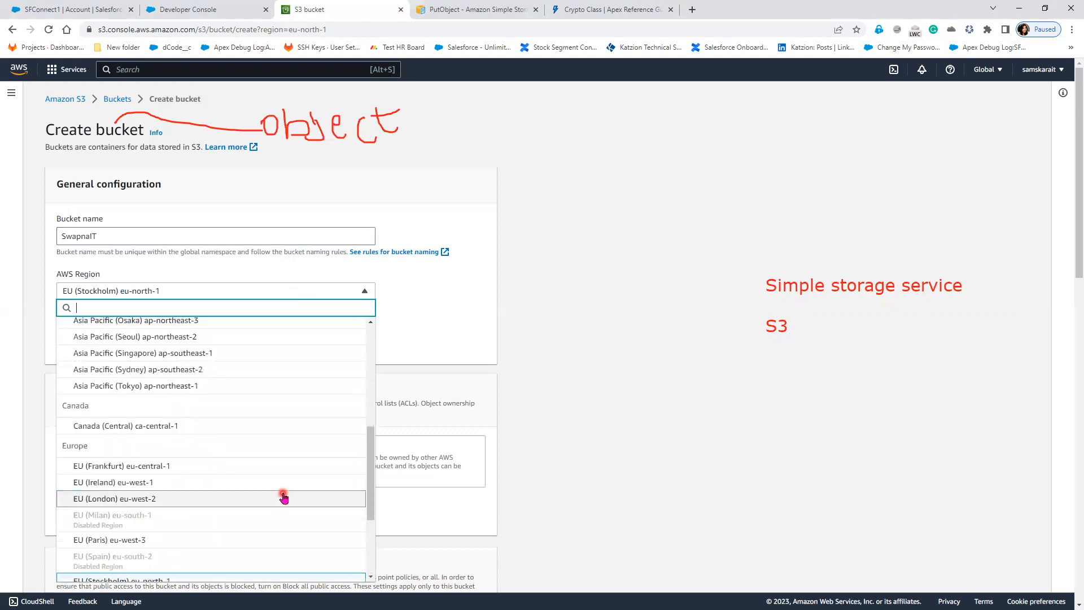
scroll(283, 496, down, 2)
scroll(283, 496, up, 8)
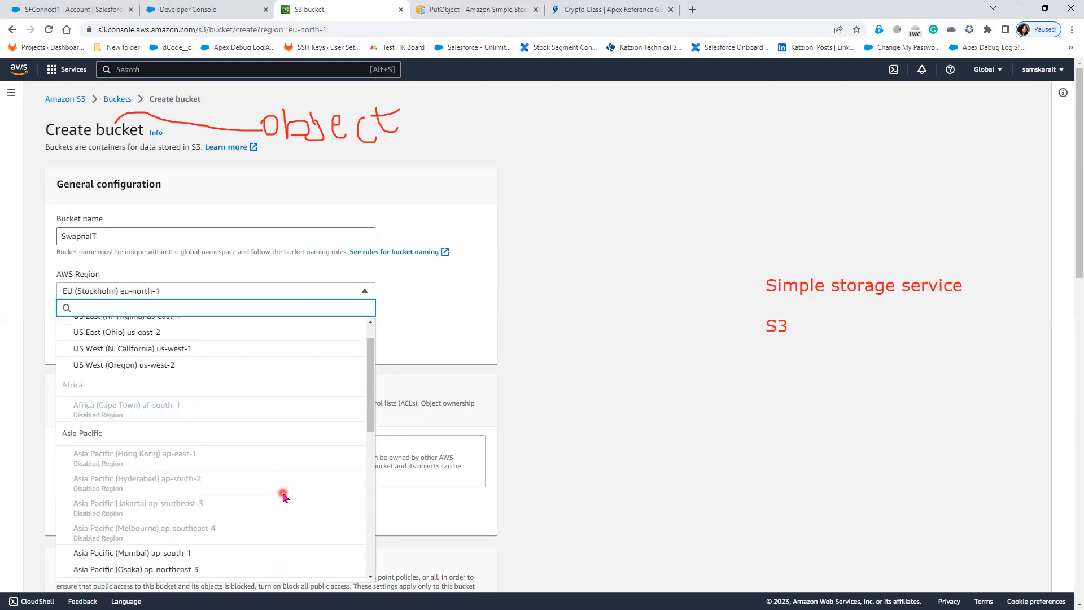
scroll(282, 489, up, 1)
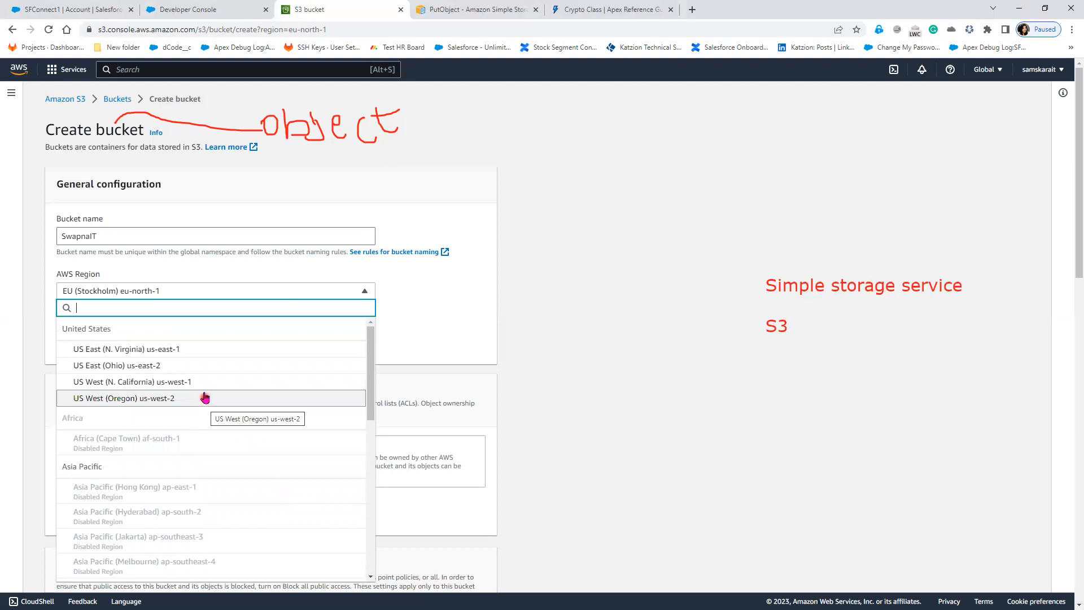
click(197, 356)
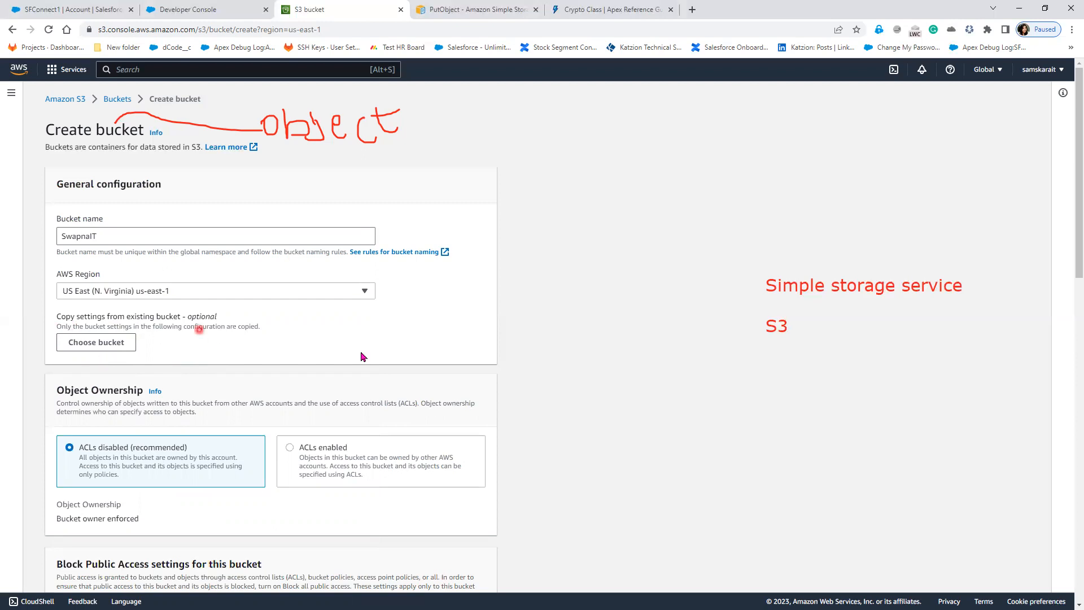
Clear the page annotations and try to create the bucket SwapnaIT with the default settings
scroll(435, 468, down, 2)
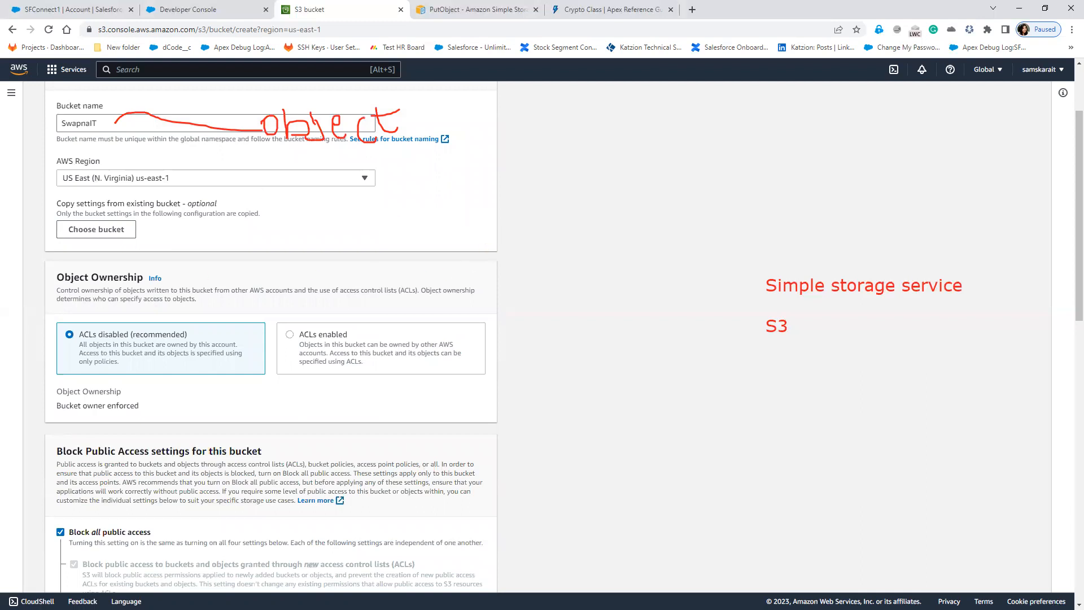
key(Escape)
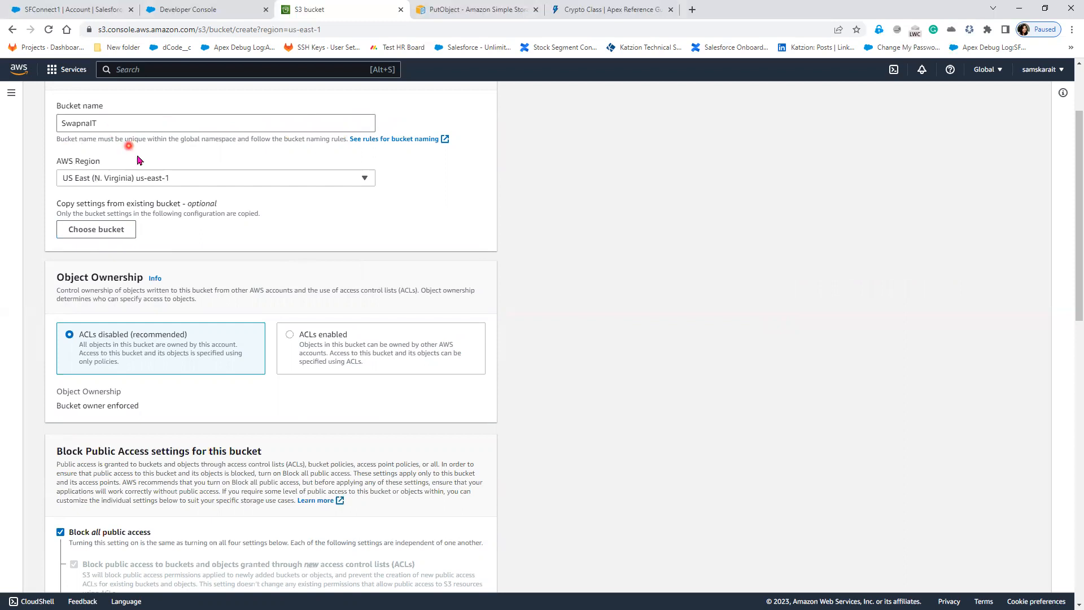
scroll(446, 393, down, 3)
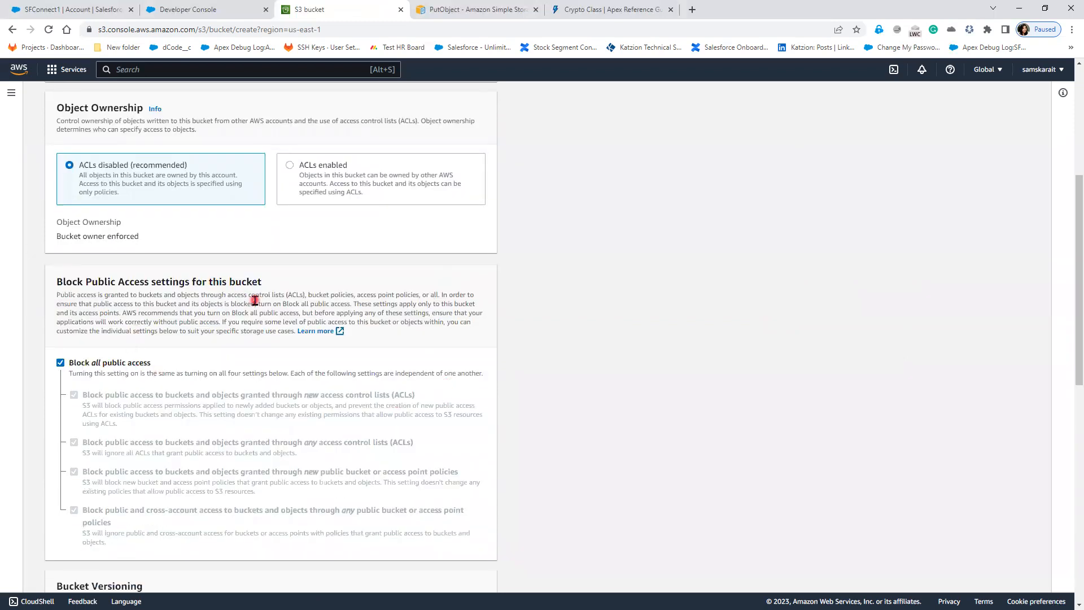
scroll(256, 363, down, 4)
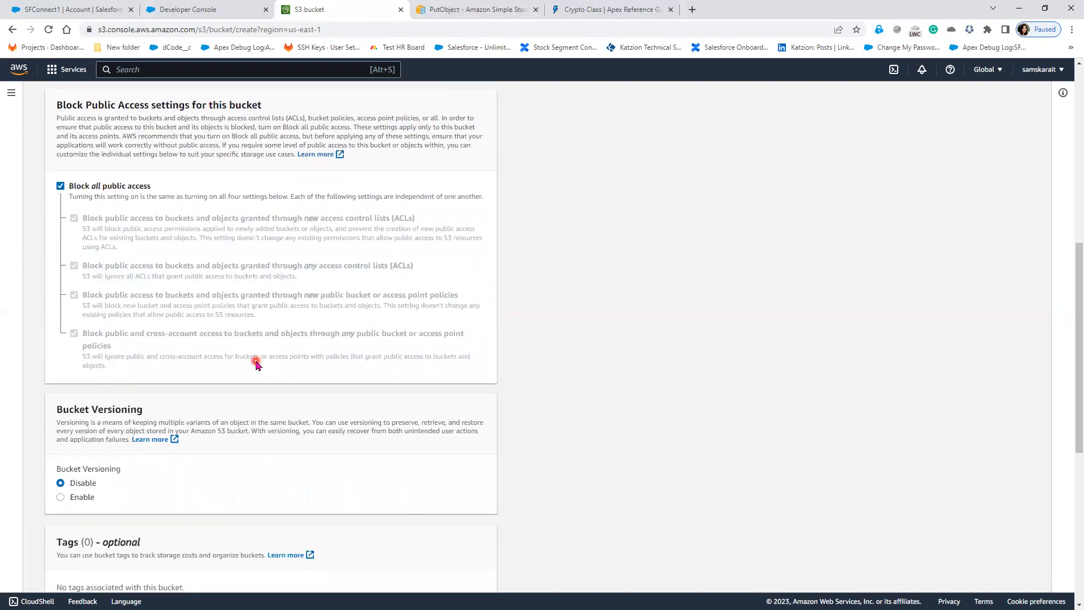
scroll(256, 363, down, 2)
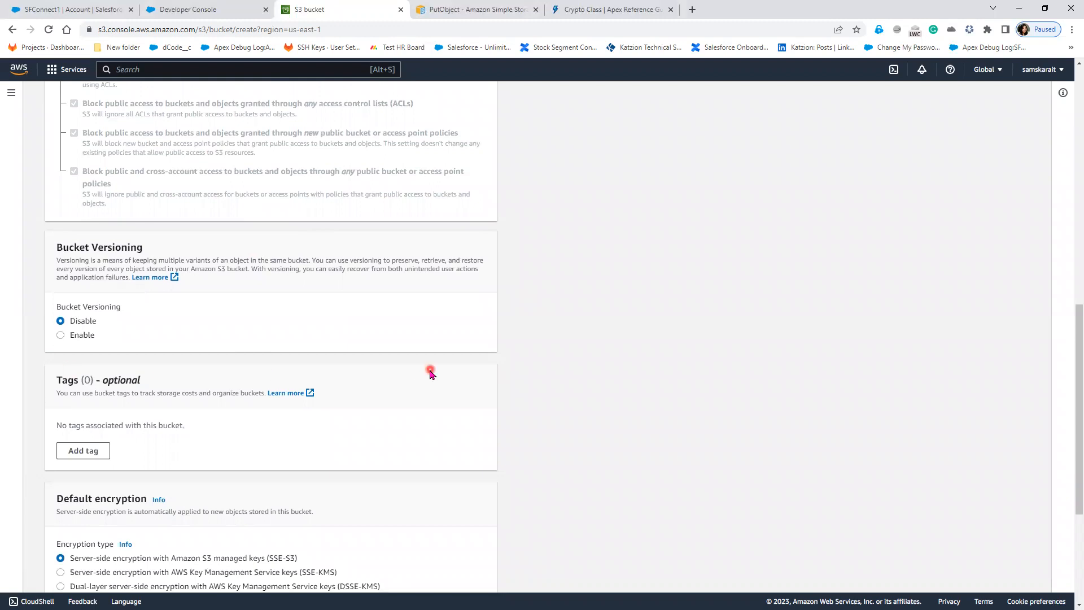
scroll(602, 428, down, 4)
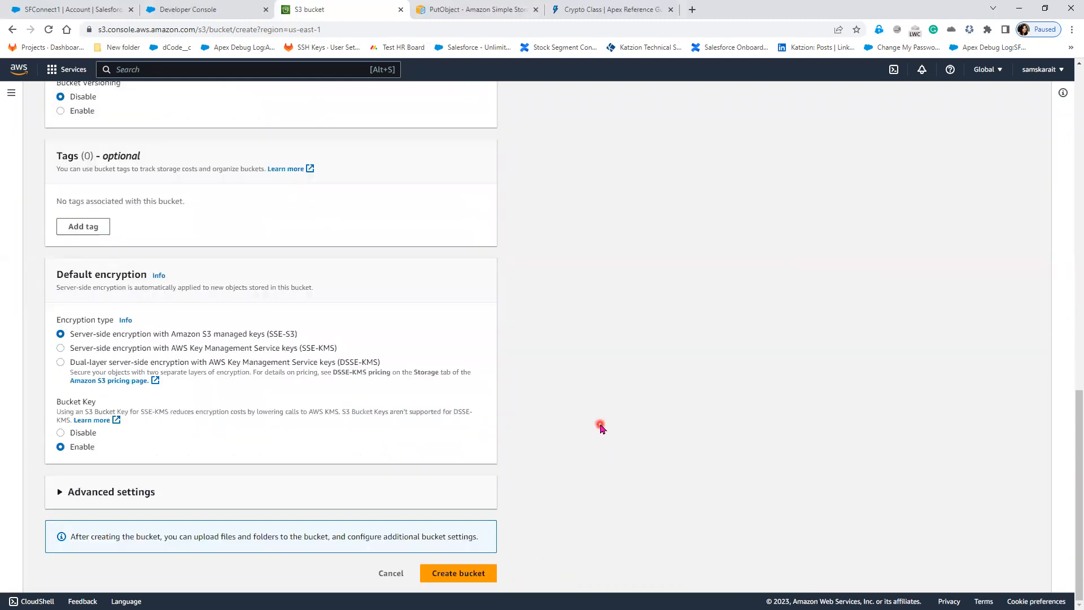
click(470, 581)
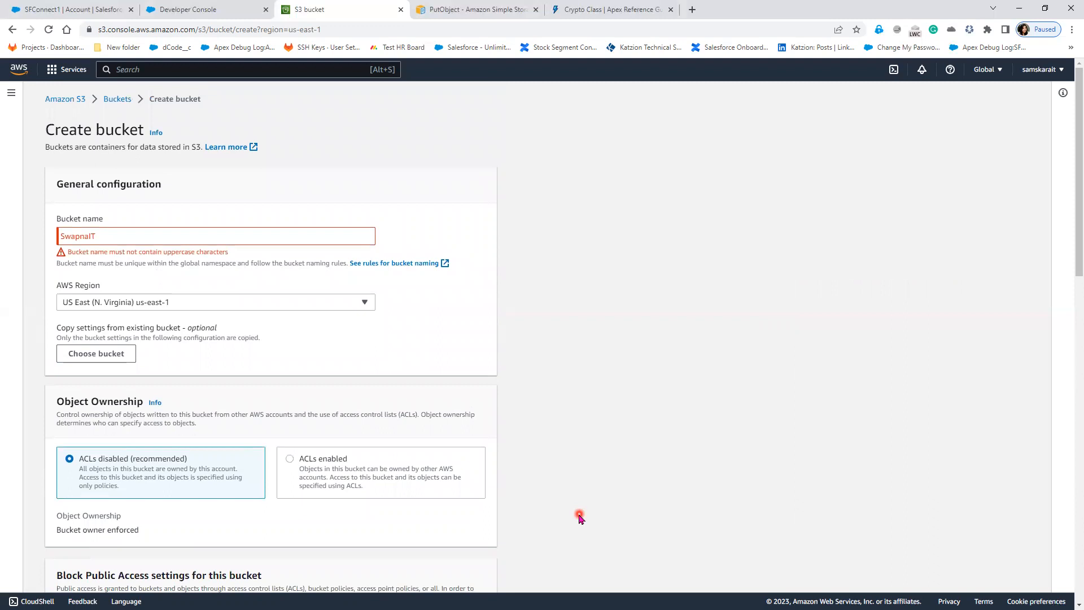
Change the last two letters of the bucket name to lowercase, giving Swapnait, and try to create the bucket
click(128, 232)
key(BackSpace)
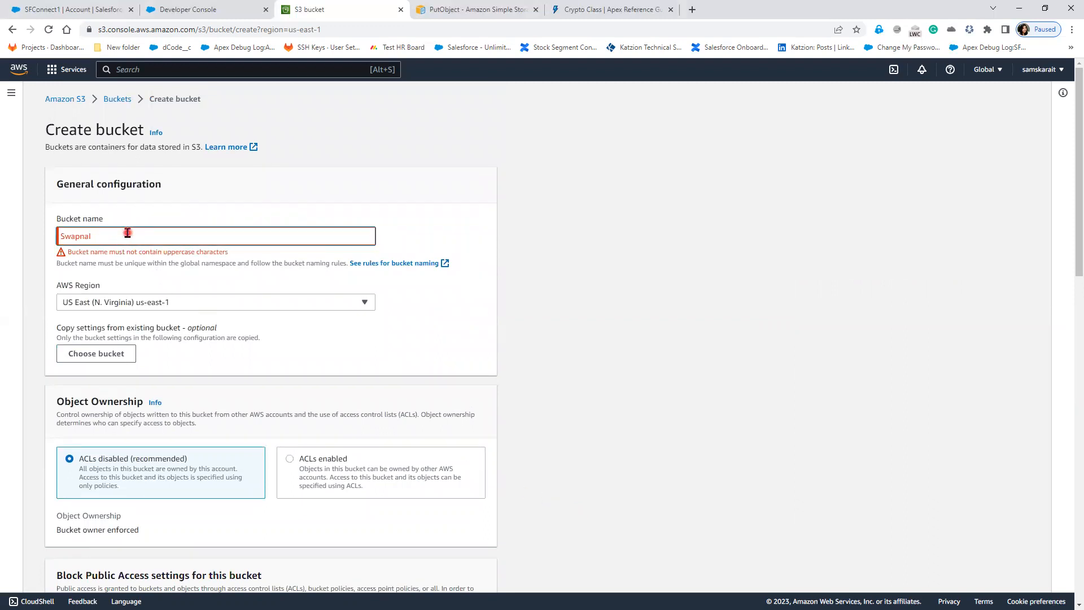
text(t)
scroll(557, 438, down, 8)
scroll(557, 441, down, 7)
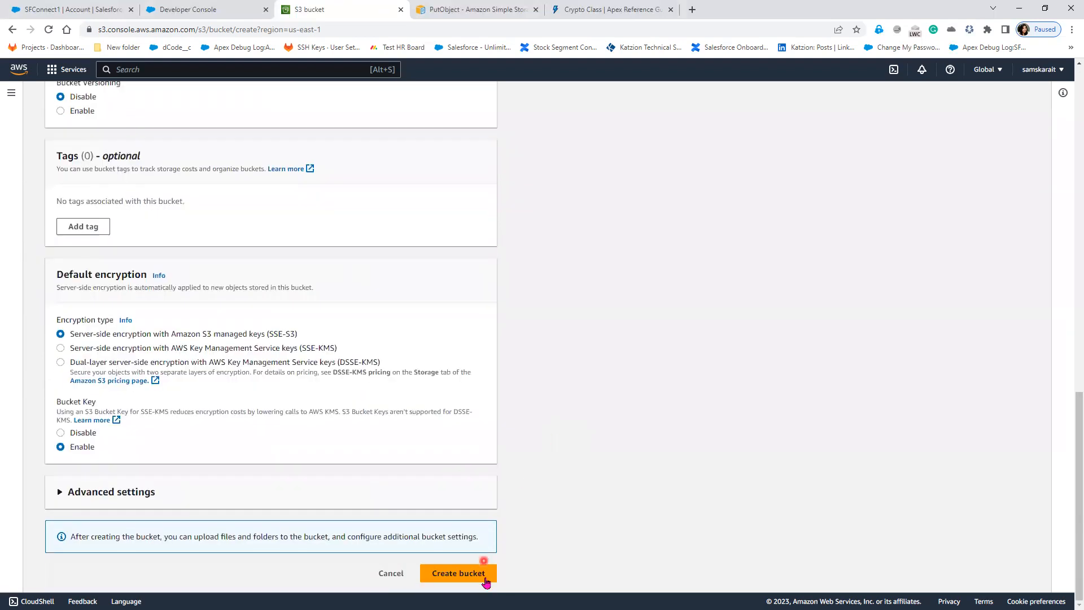
click(485, 575)
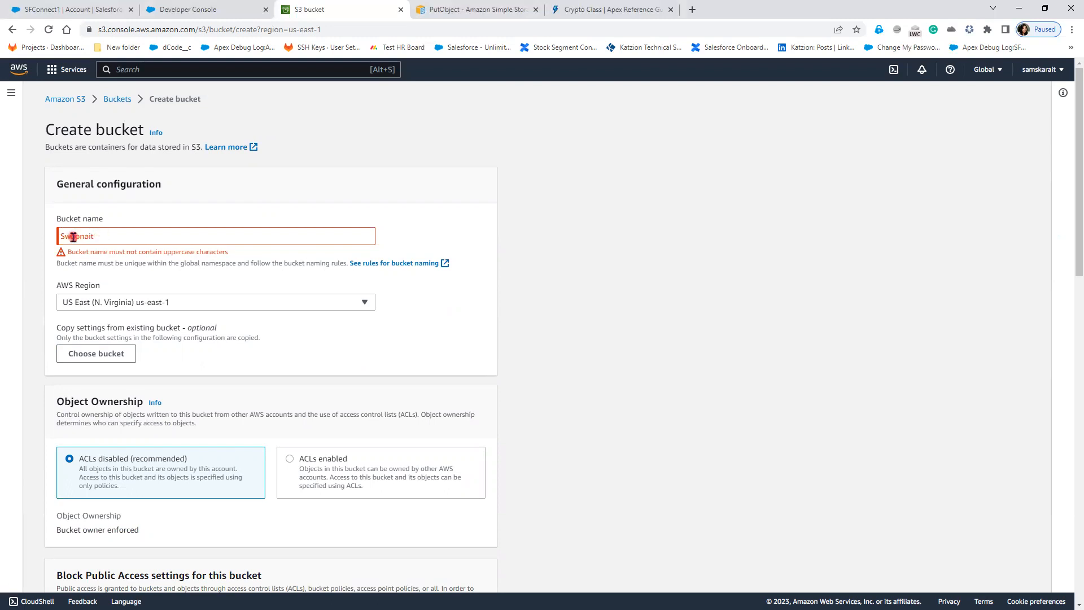
Change the bucket name to the all-lowercase swapnait and create the bucket
drag(66, 236, 59, 236)
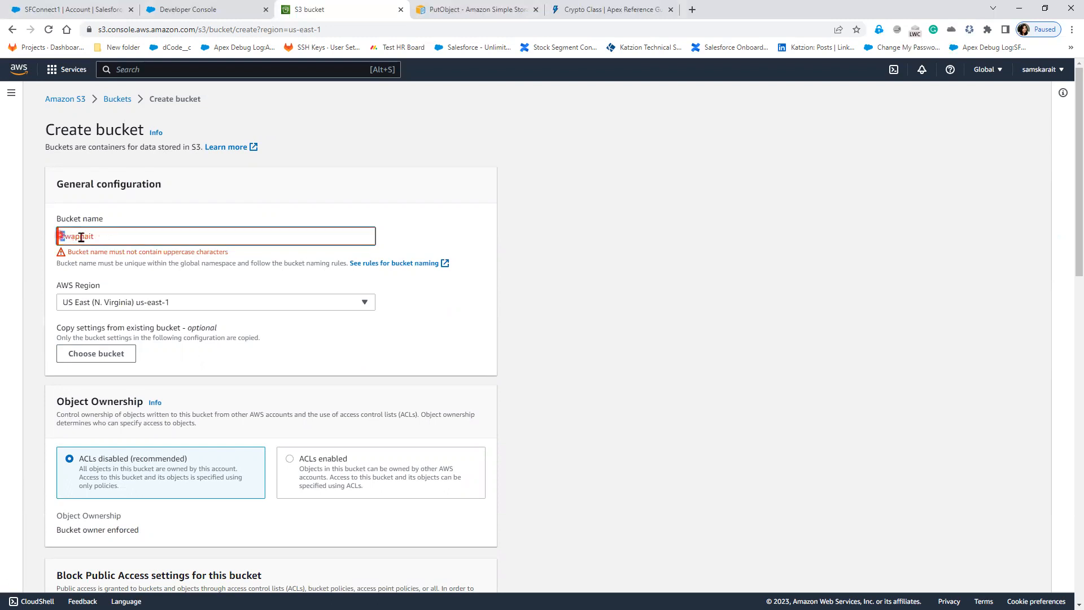
text(s)
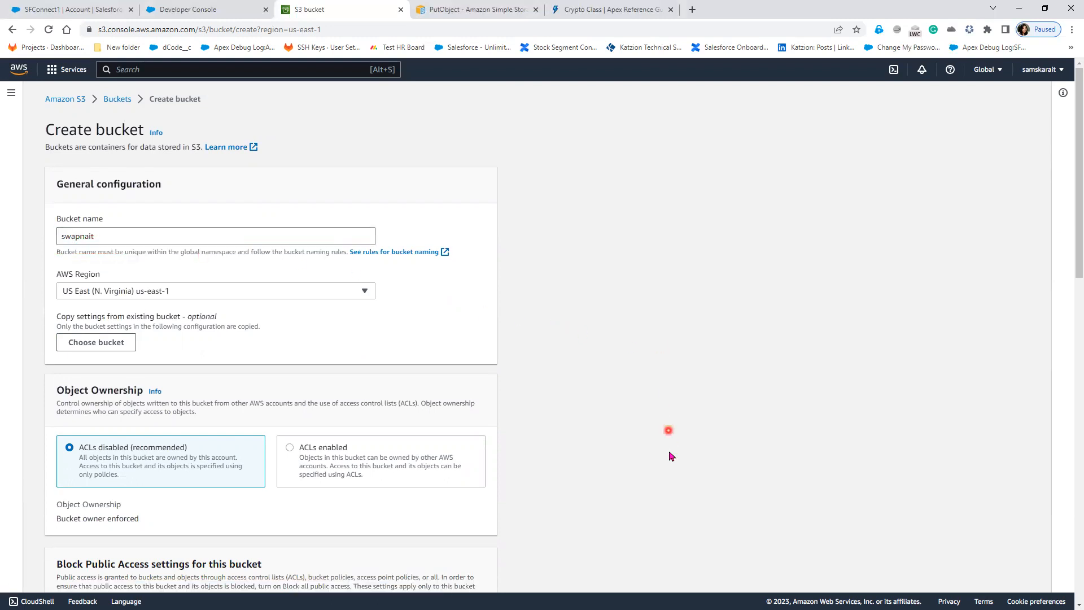
scroll(668, 452, down, 12)
scroll(669, 457, down, 2)
click(474, 574)
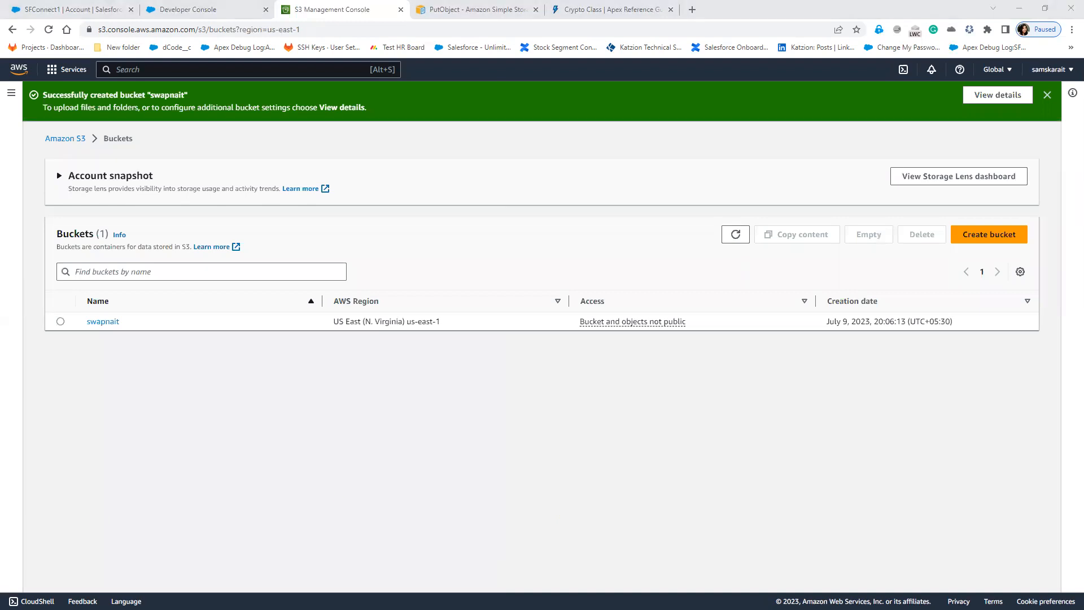
Switch to Paint and draw a square about 232 × 232 px beneath the Aws box, with the text Deve above it
key(alt+Tab)
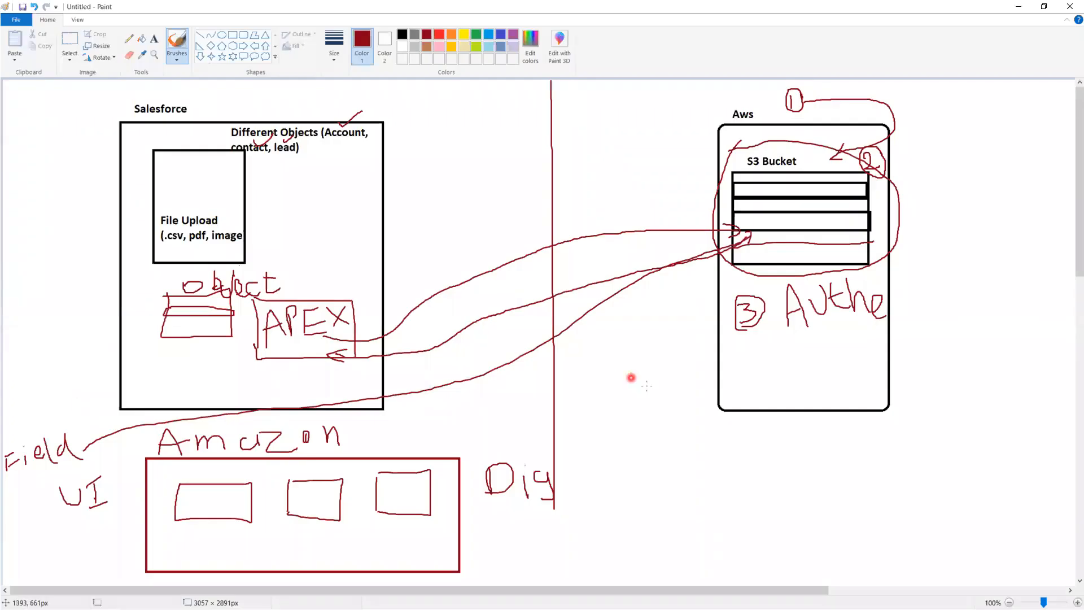
click(231, 34)
drag(636, 447, 740, 550)
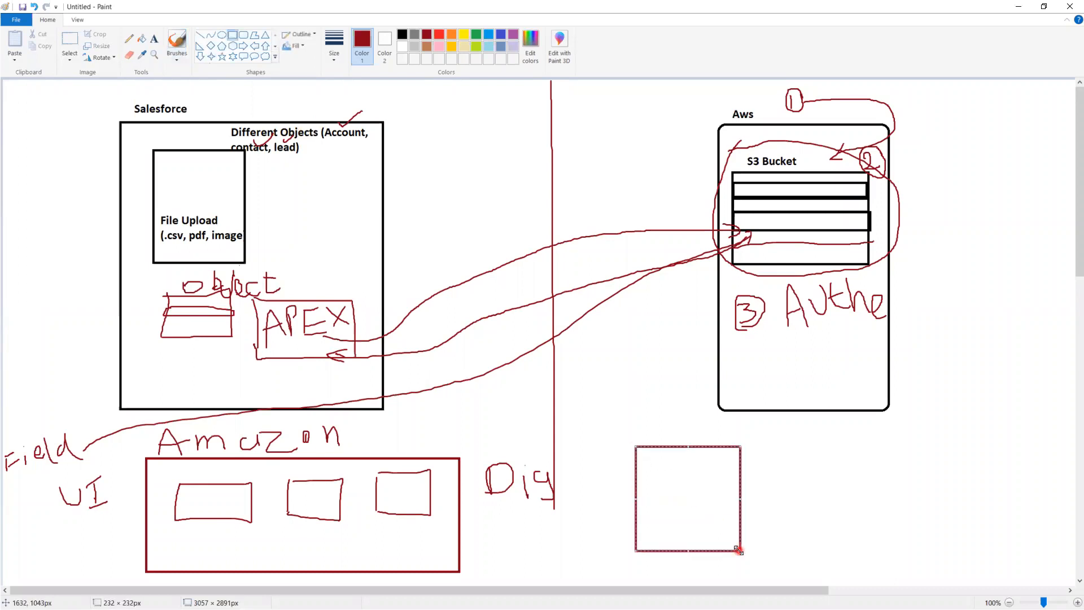
click(155, 39)
click(644, 432)
text(Devero)
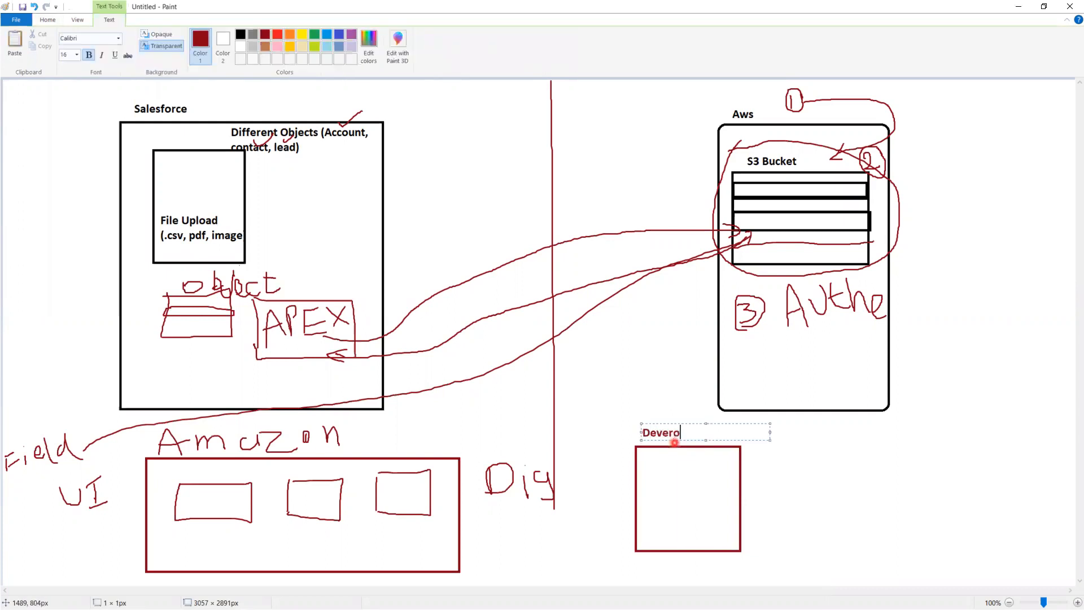
key(BackSpace)
key(BackSpace)
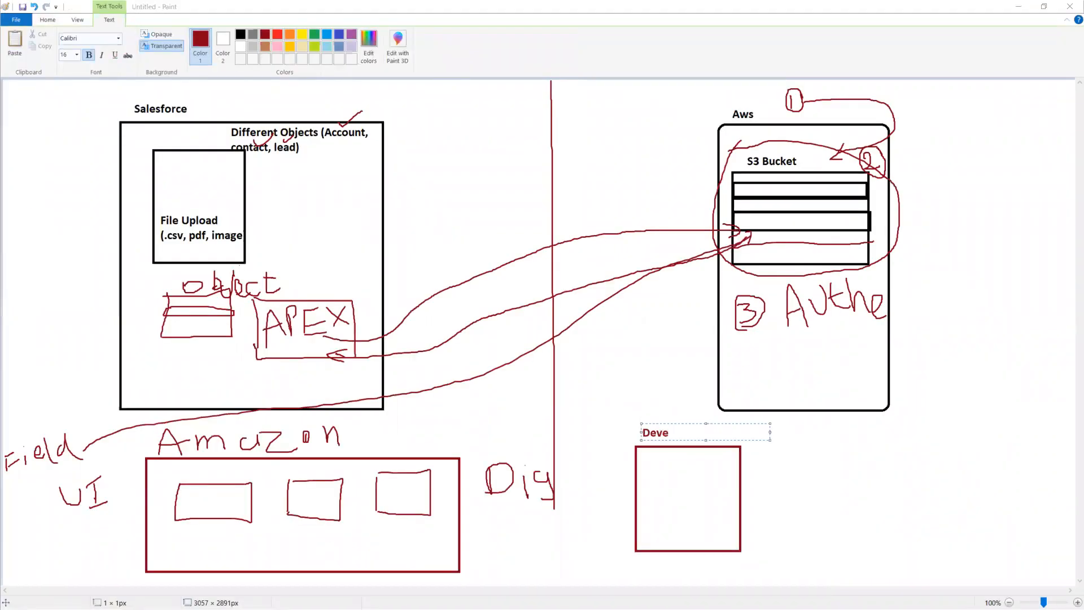
Return to the Salesforce account in the browser, open Setup and find the Company Information page by searching for company
key(alt+Tab)
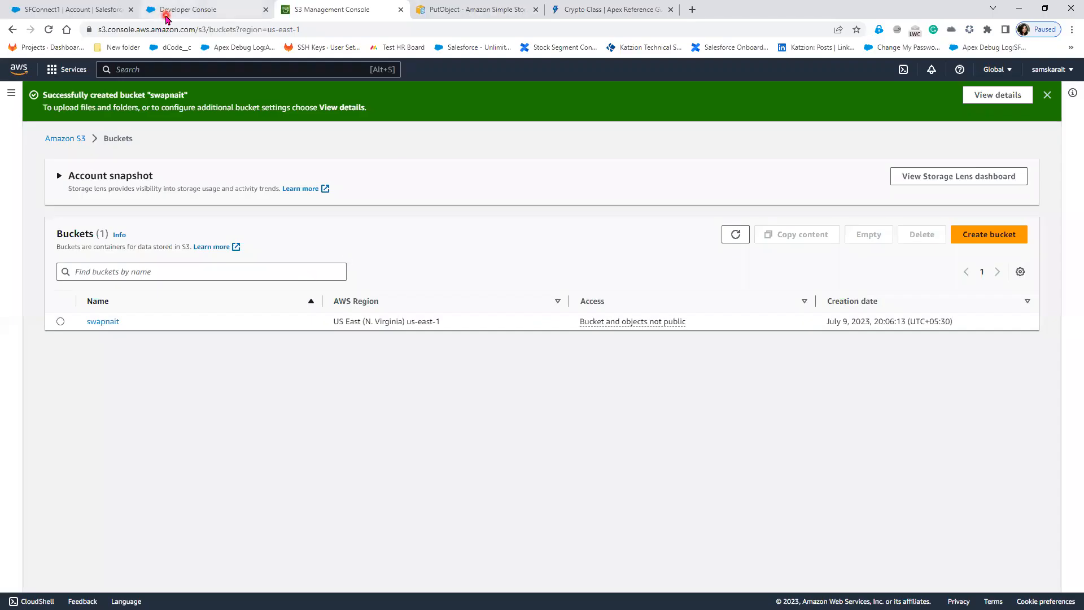
click(80, 10)
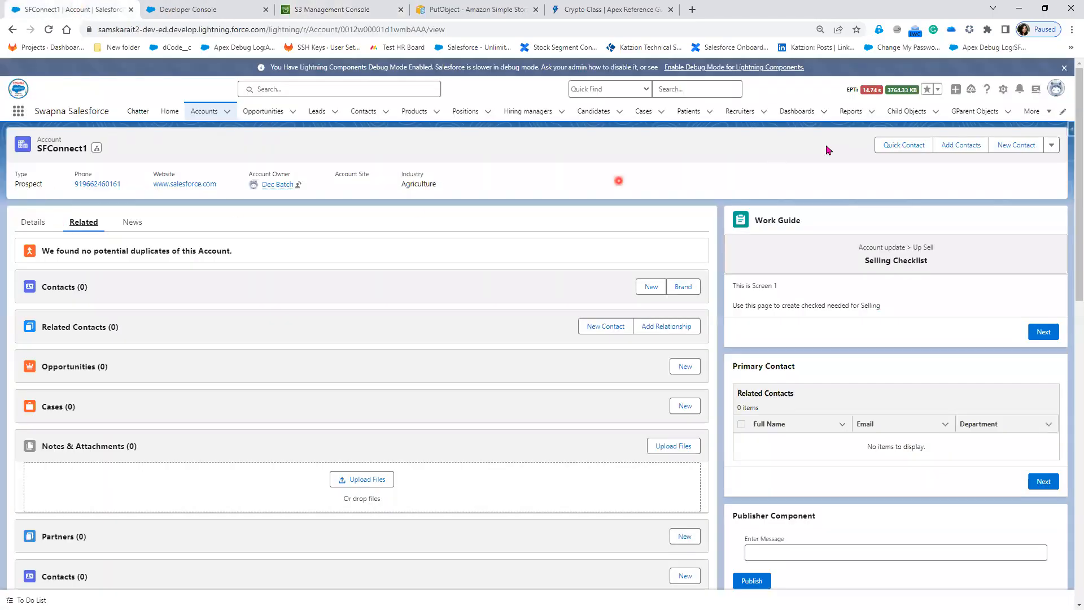
click(1003, 89)
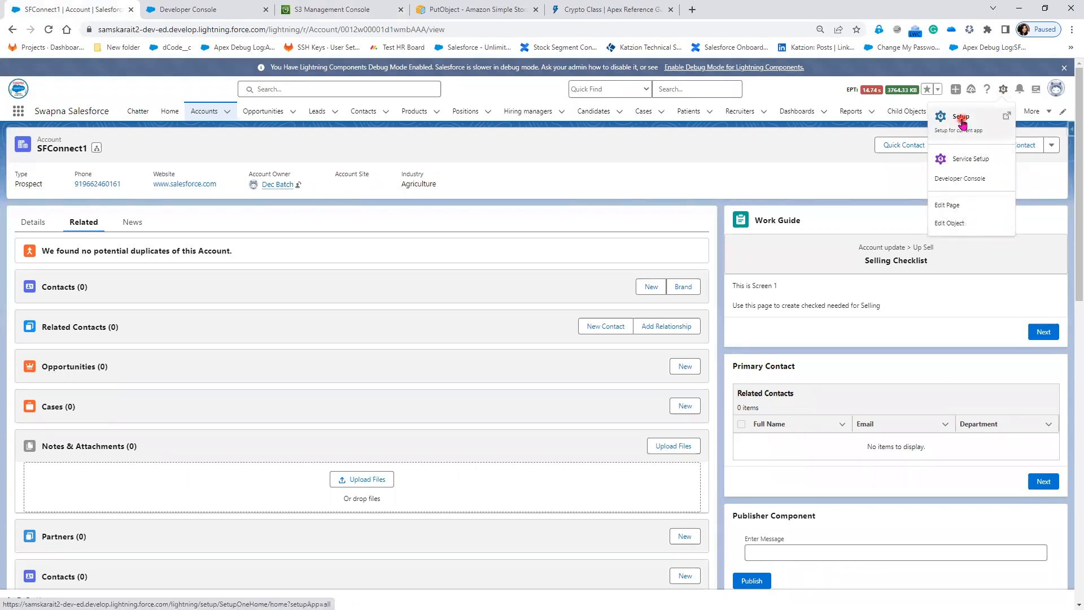
click(945, 131)
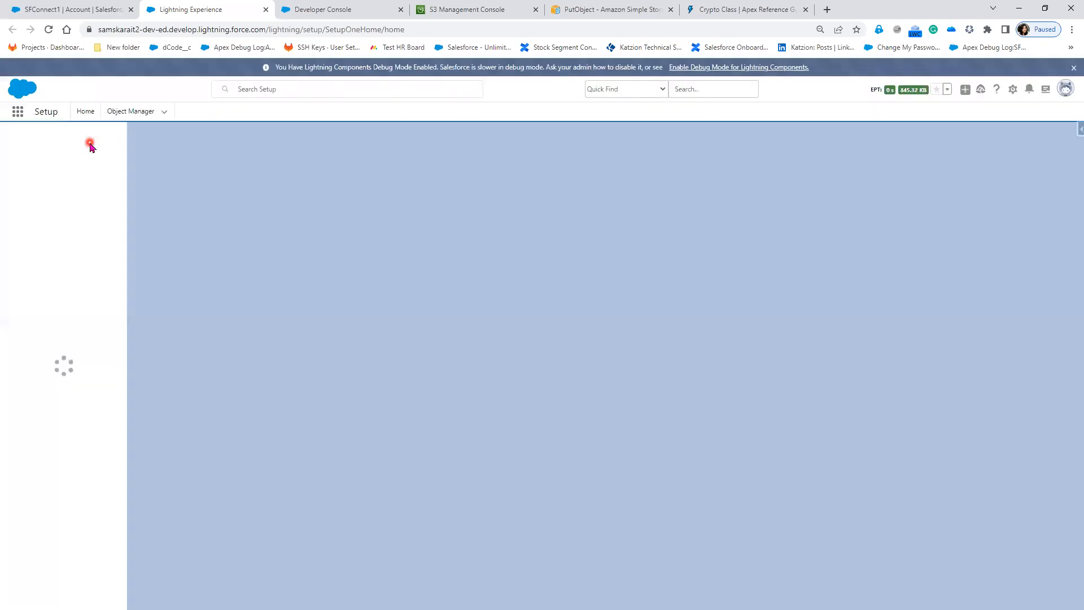
click(57, 139)
text(co)
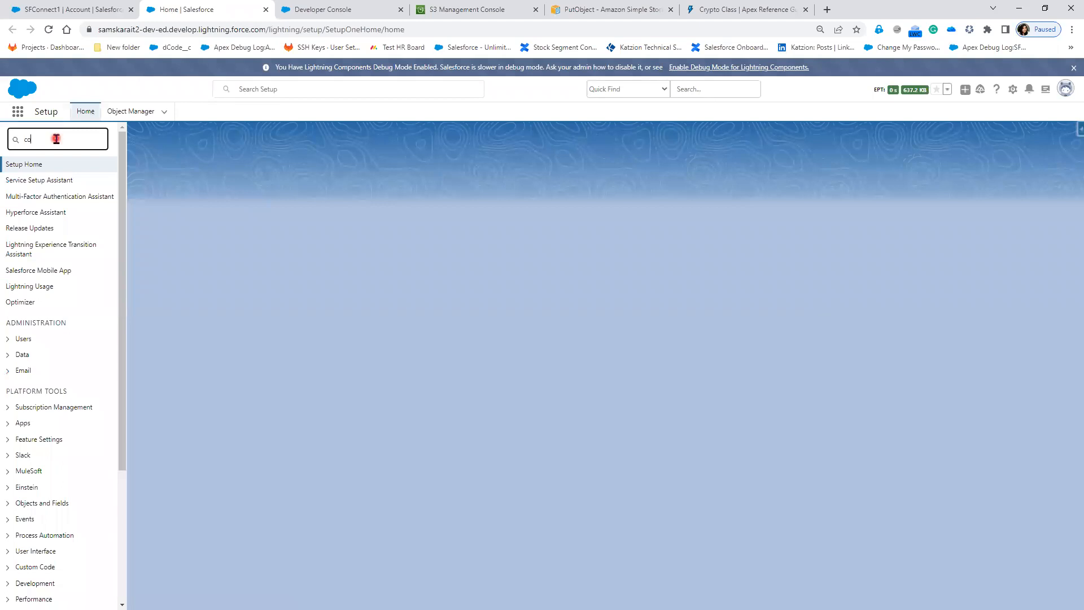
text(mpr)
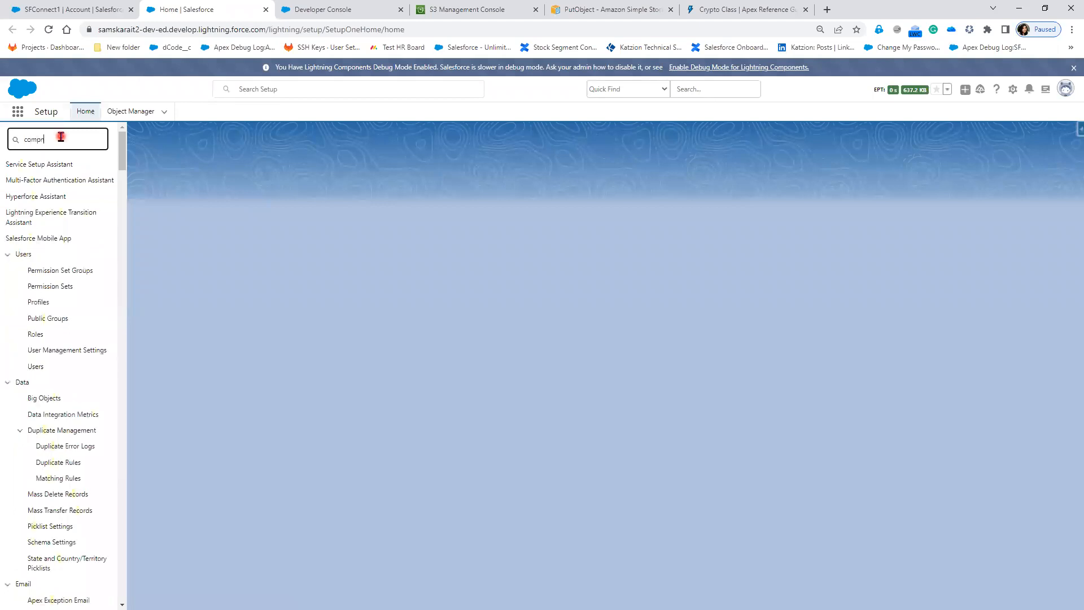
key(BackSpace)
text(any)
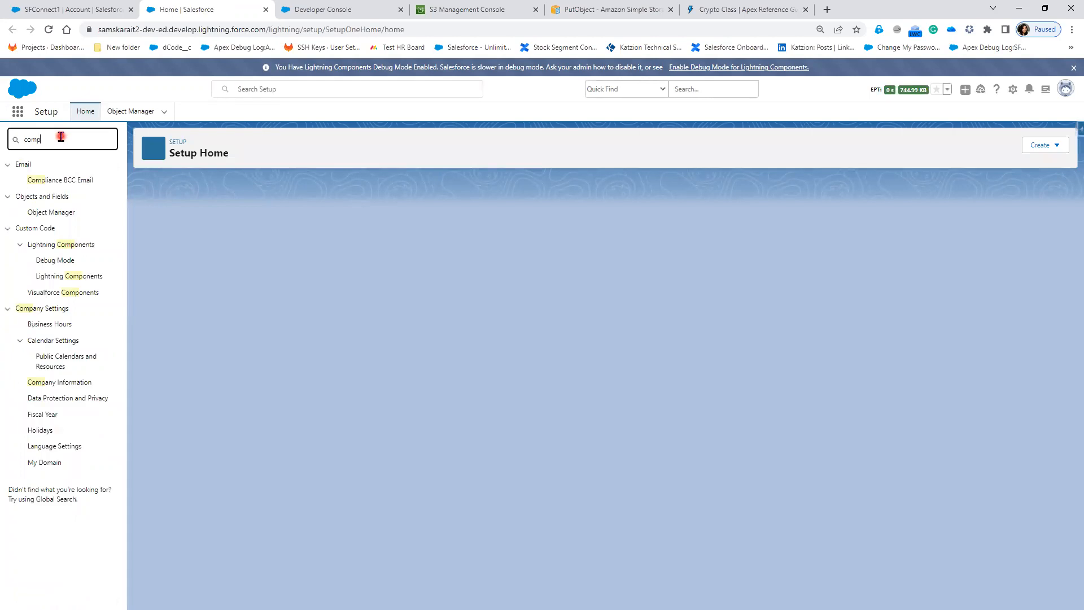
click(66, 236)
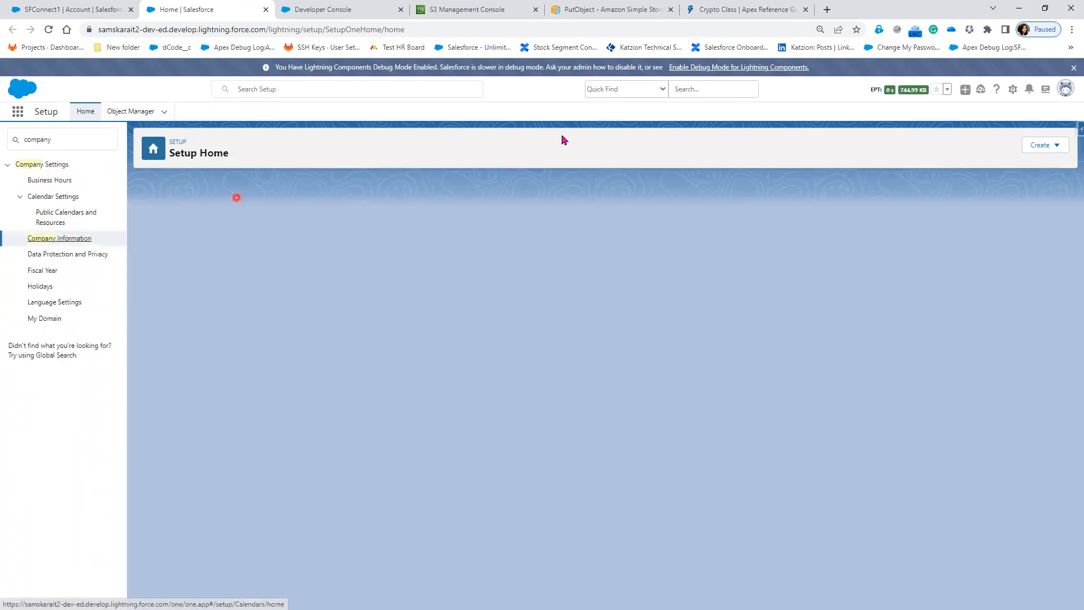
Open status.salesforce.com in a new browser tab and display the Salesforce Services instances
click(827, 9)
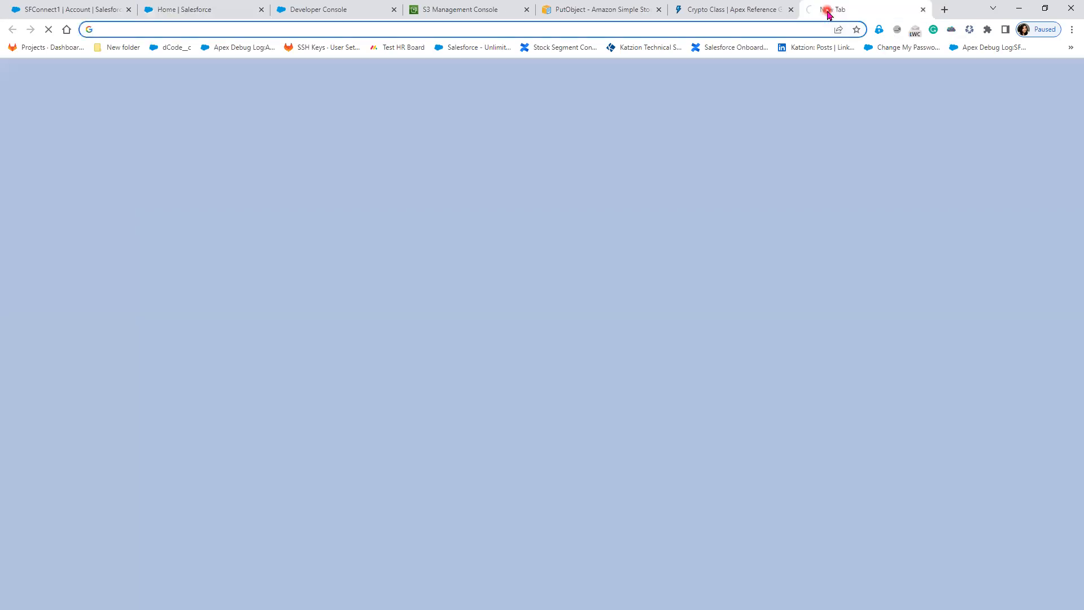
text(stat)
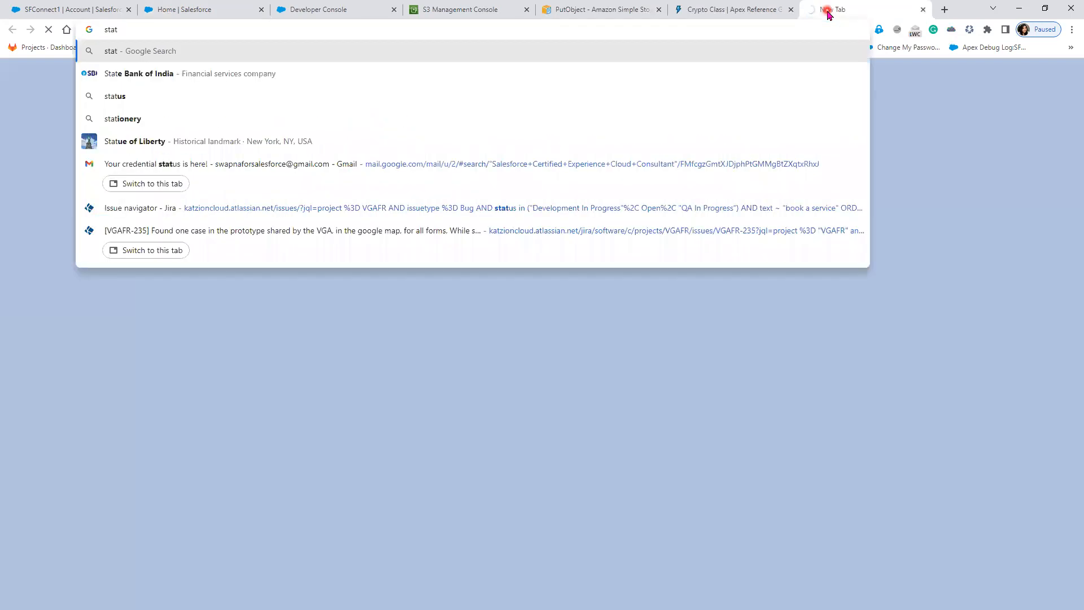
text(u)
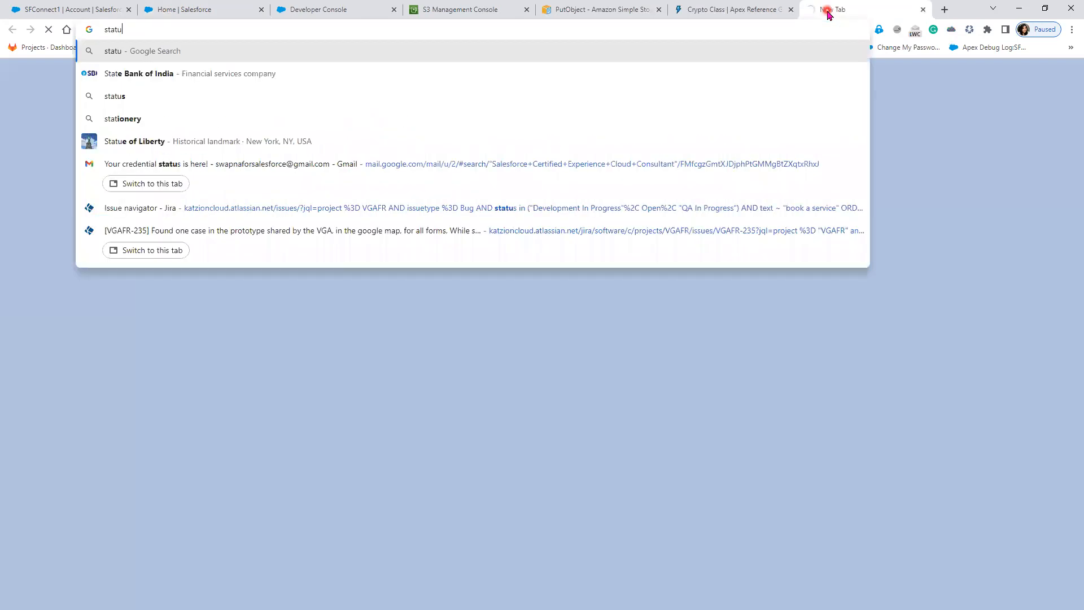
text(s.salesforce)
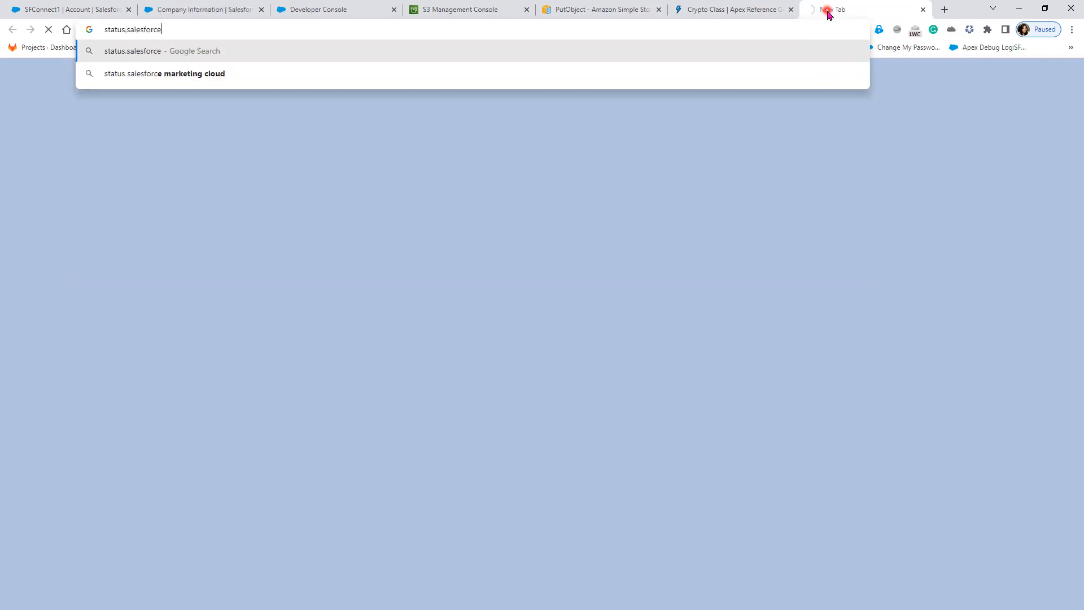
text(.com)
key(Return)
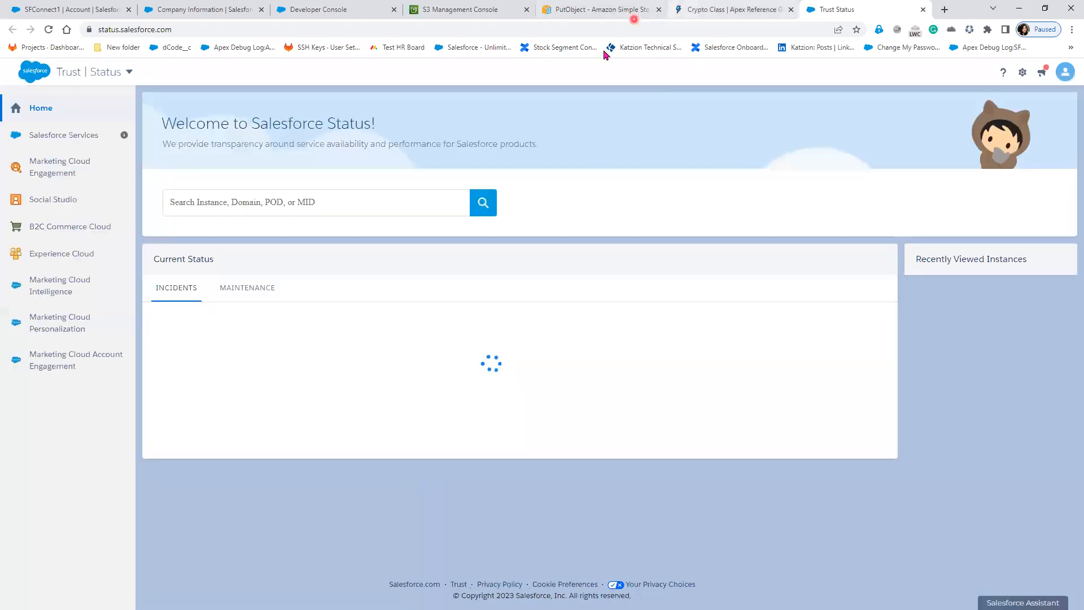
click(70, 140)
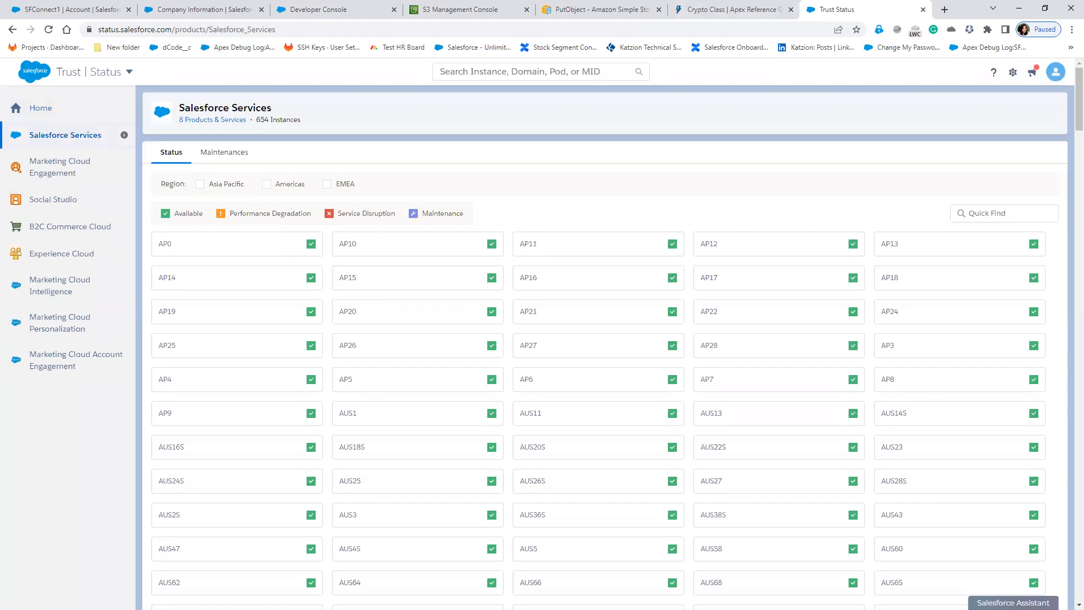
Outline the region options on the status page and the org's Instance value on the Company Information page
mouse_move(188, 167)
mouse_down()
mouse_move(328, 199)
mouse_move(411, 198)
mouse_up()
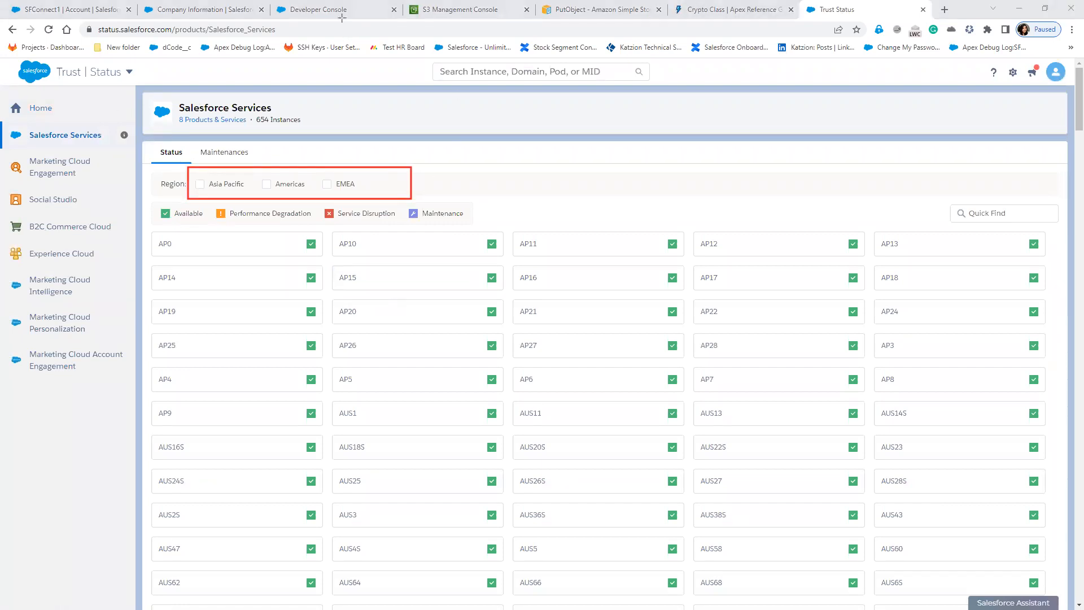
click(308, 8)
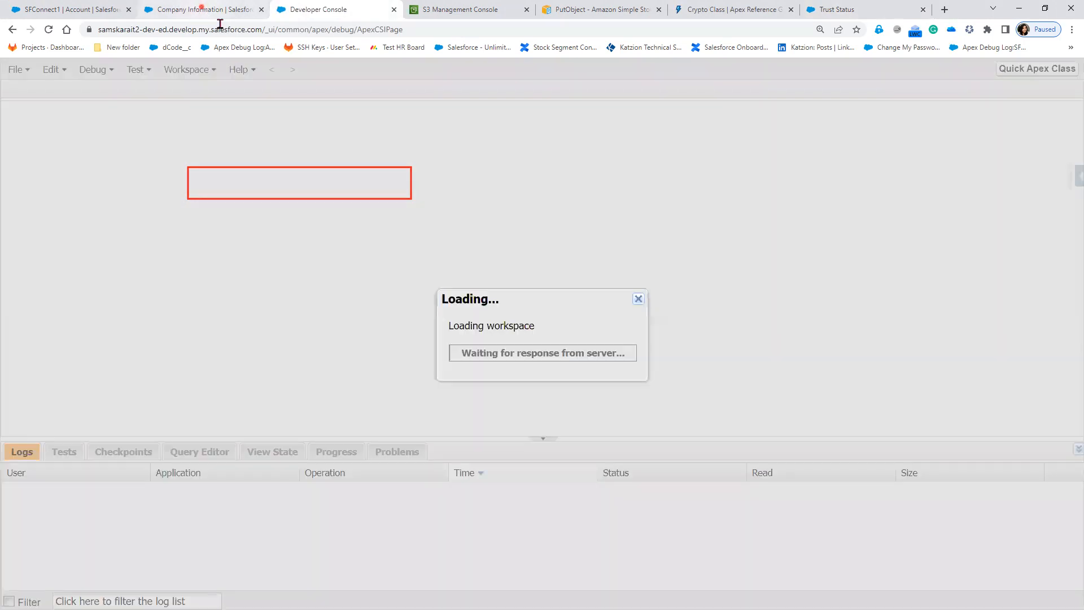
click(211, 10)
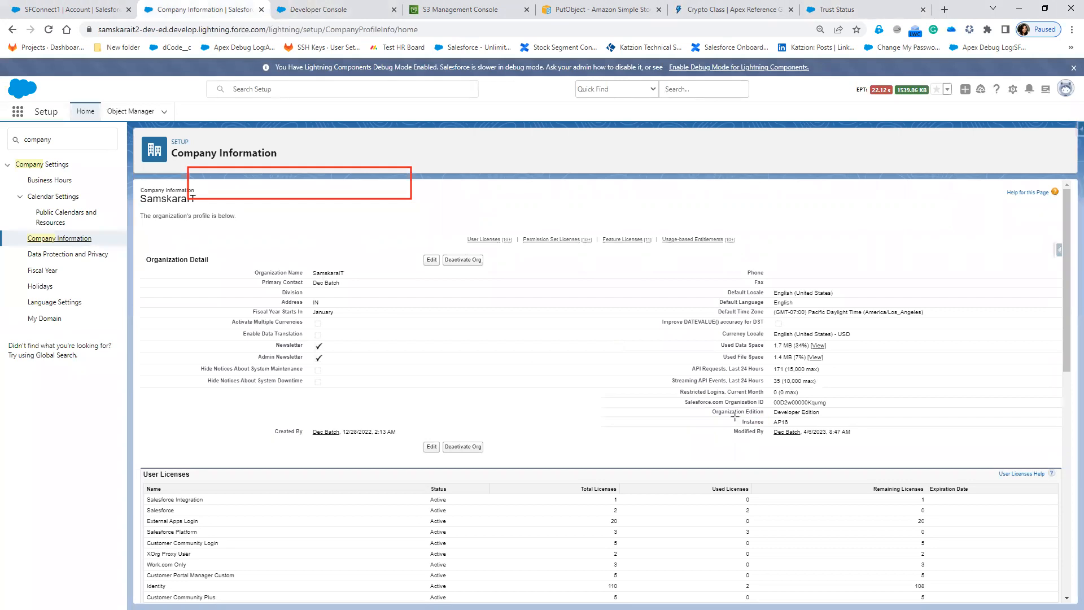
drag(736, 417, 825, 427)
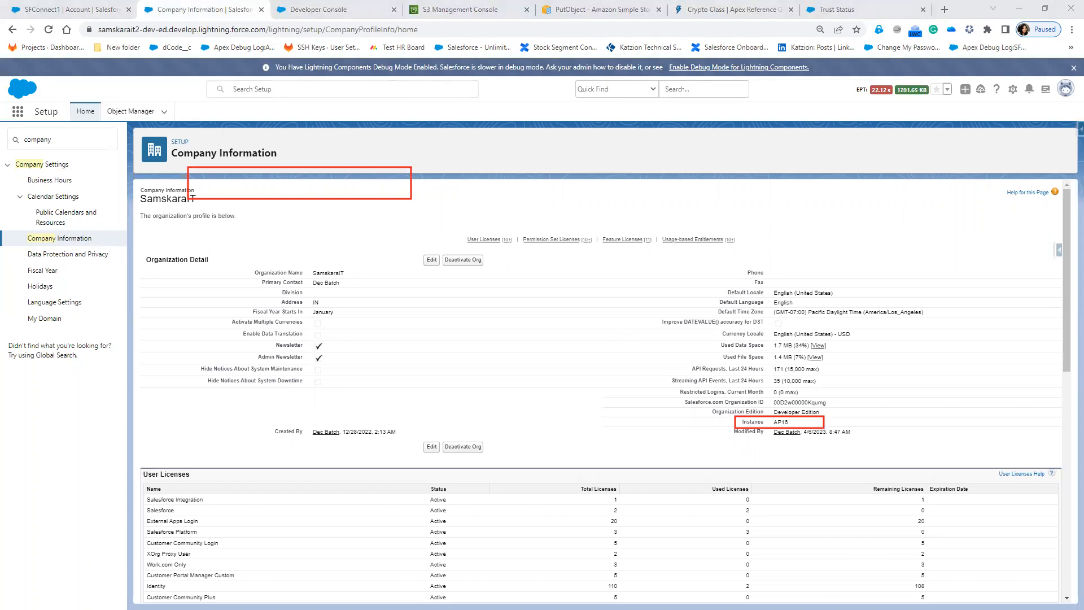
Filter the Salesforce Services status list by Asia Pacific and check it against the Instance on the Company Information page
click(864, 8)
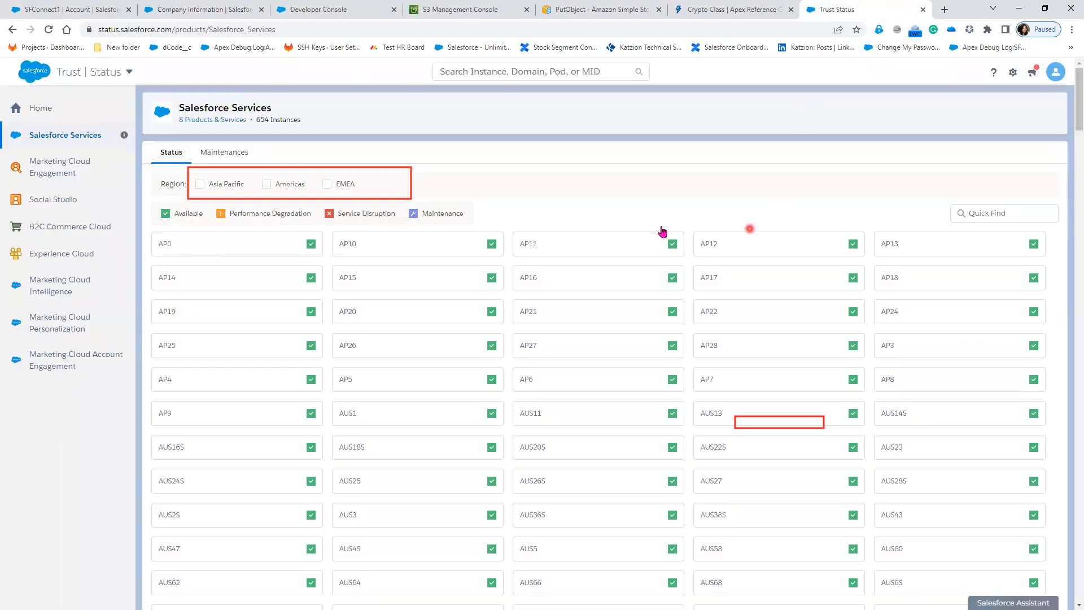
click(200, 185)
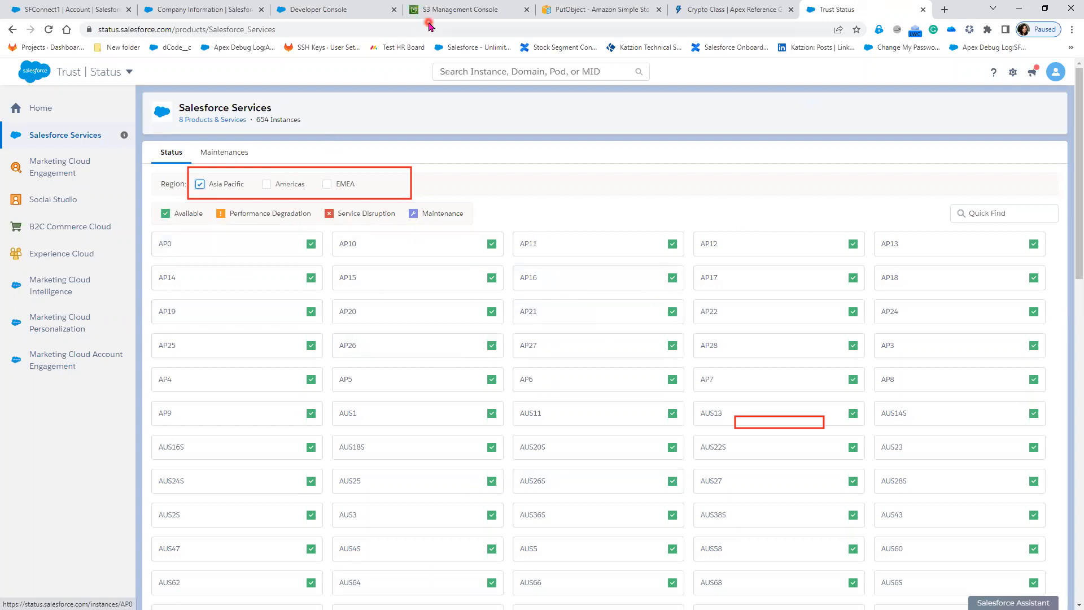
click(210, 9)
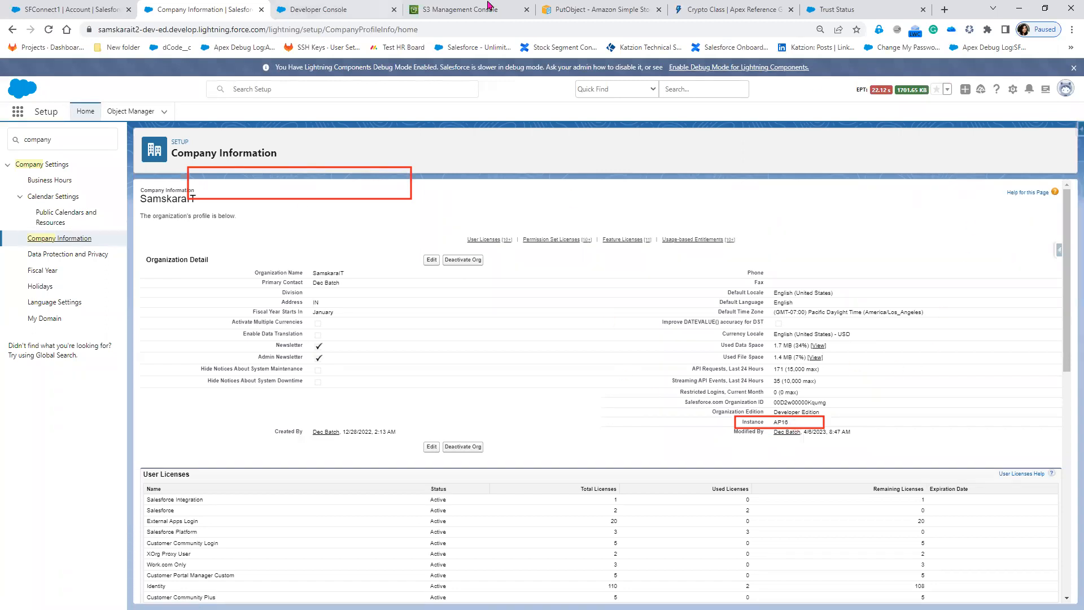
click(851, 12)
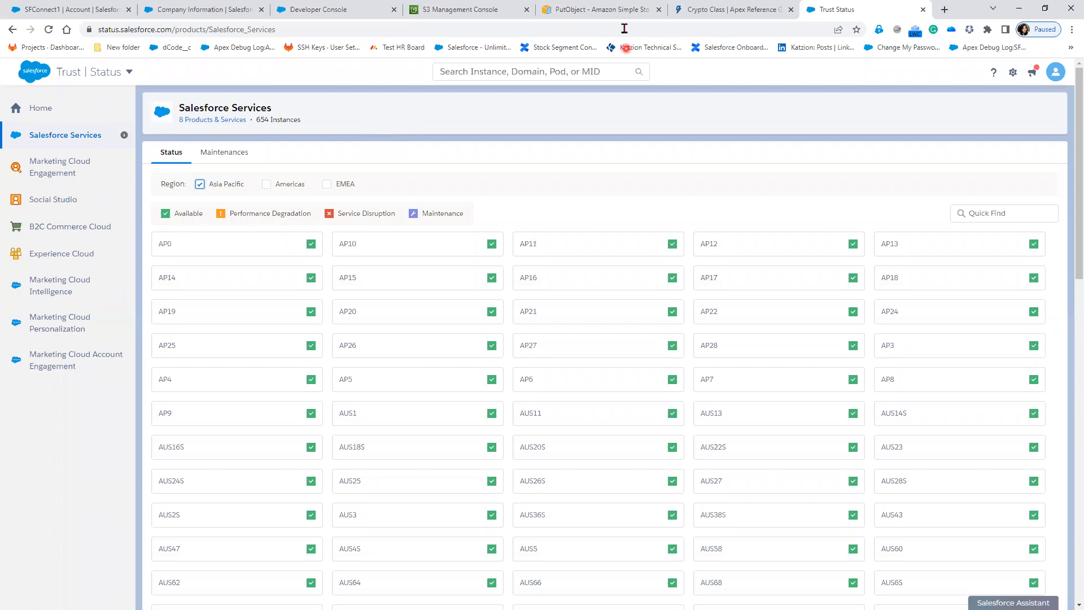
Open the swapnait bucket in the S3 console and review its properties, including versioning, tags and default encryption
click(506, 10)
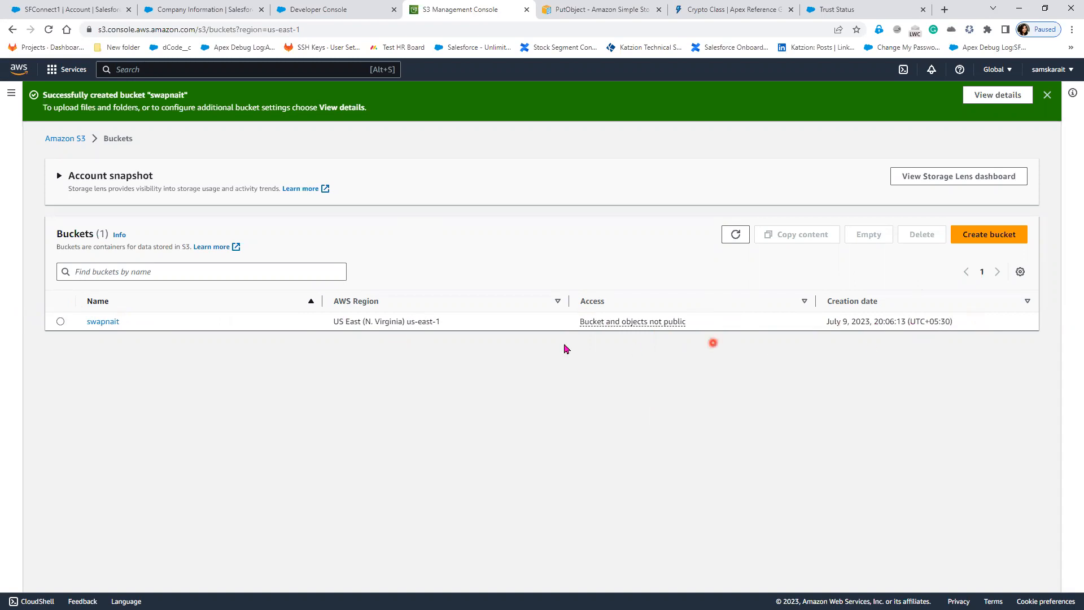
click(99, 323)
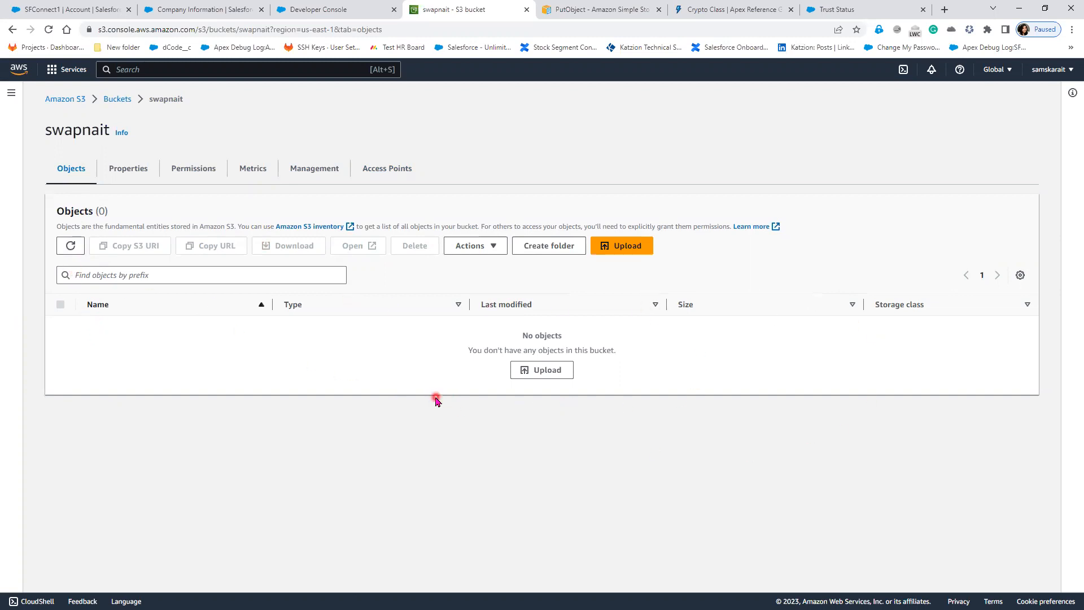
click(117, 173)
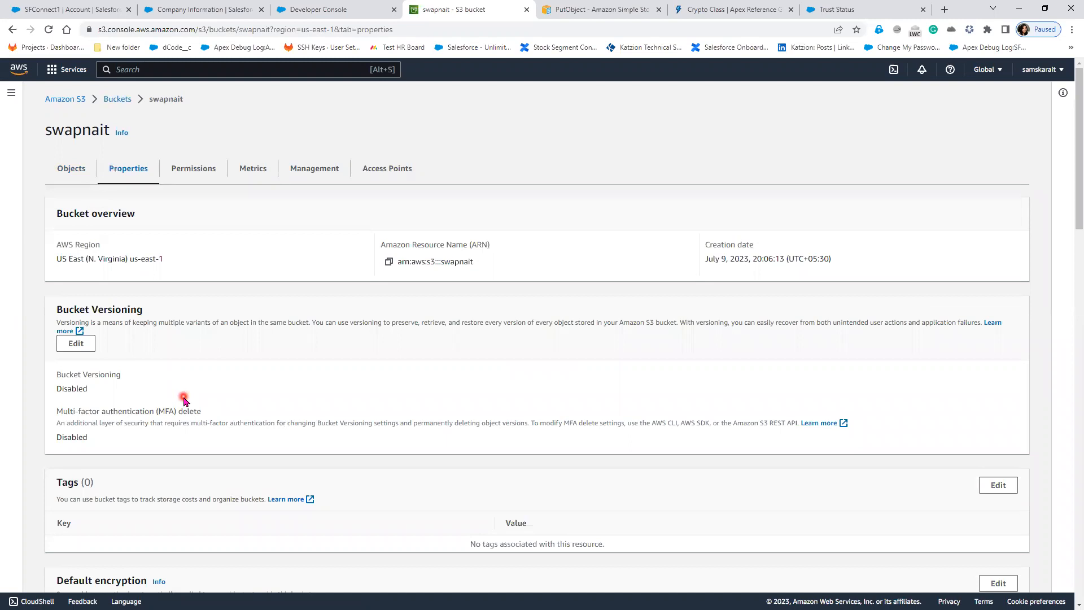
scroll(184, 400, down, 3)
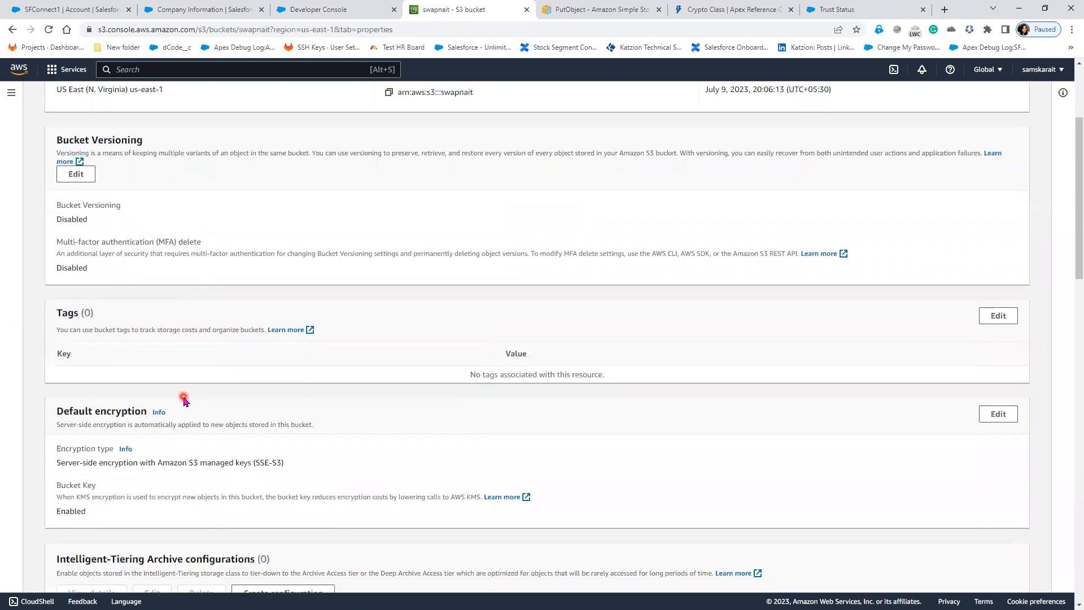
scroll(181, 399, up, 3)
Review the swapnait bucket's permissions, metrics, and its lifecycle, replication and inventory management settings
click(191, 171)
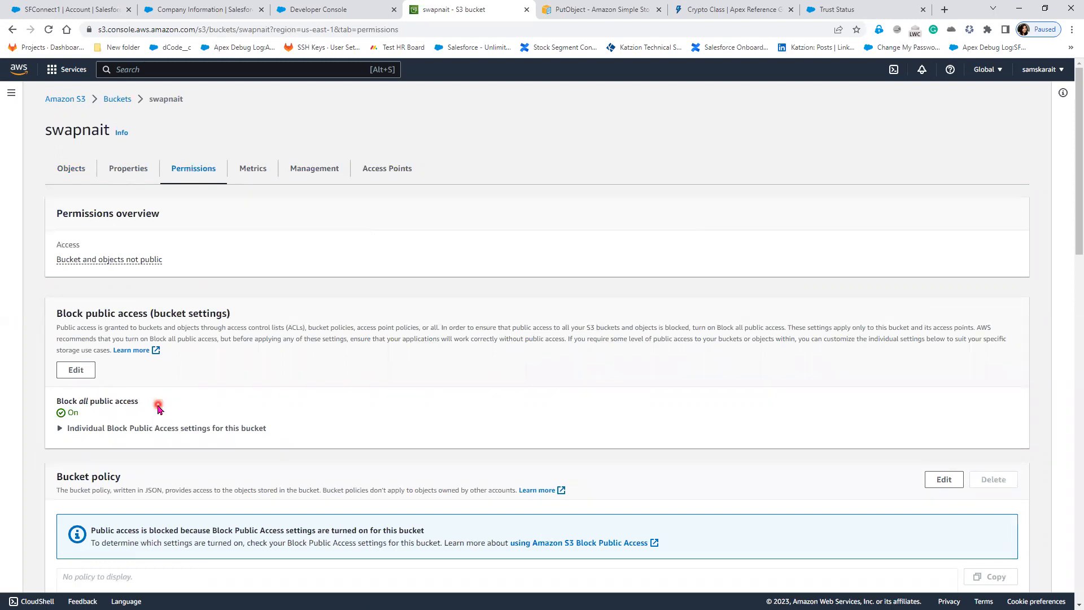
click(252, 171)
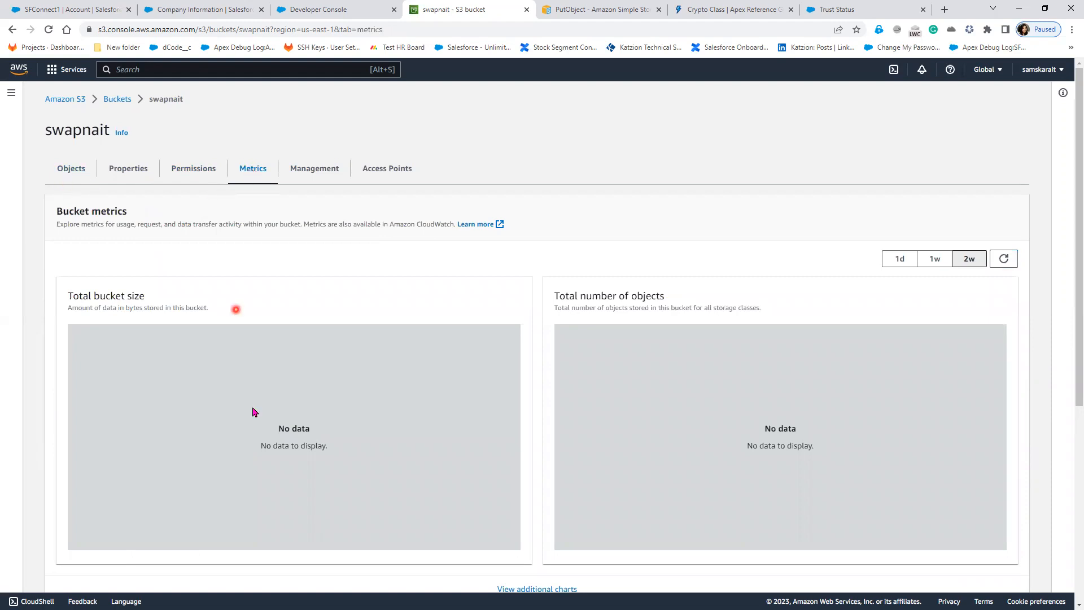
click(305, 176)
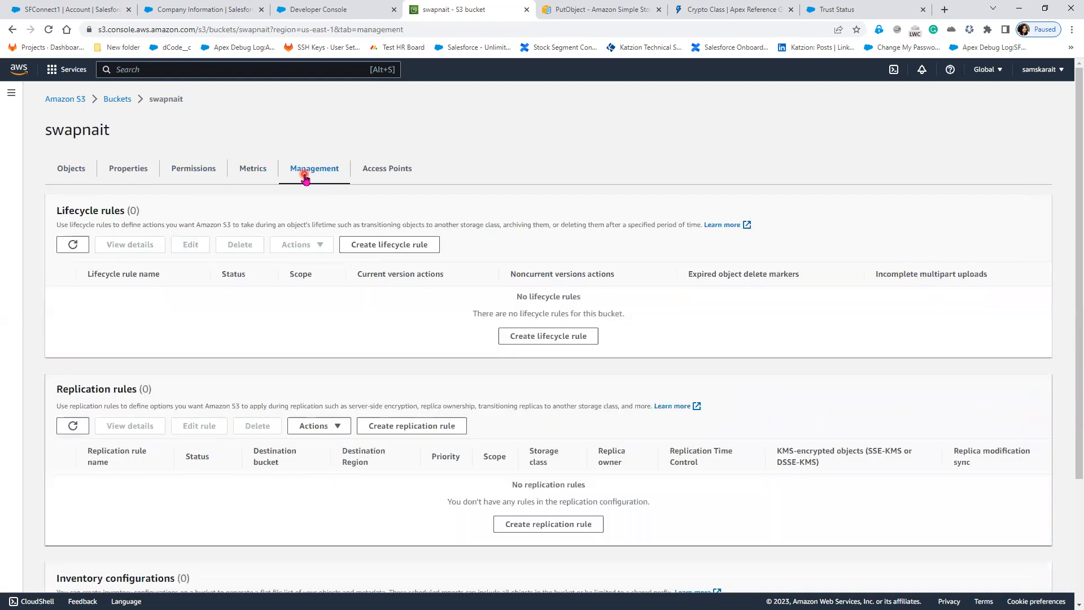
scroll(164, 413, down, 3)
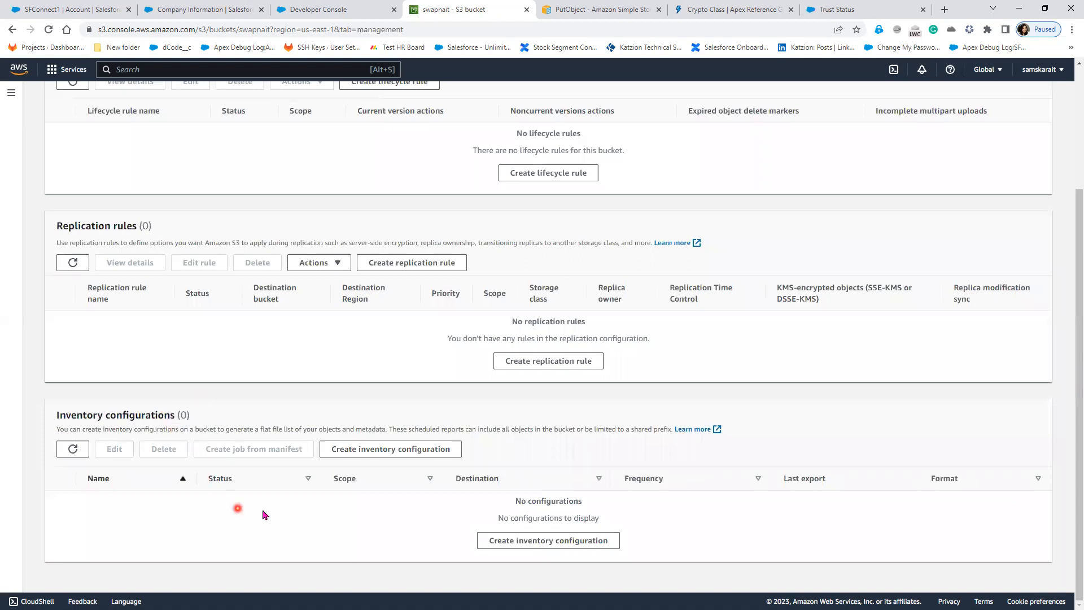
scroll(266, 510, up, 3)
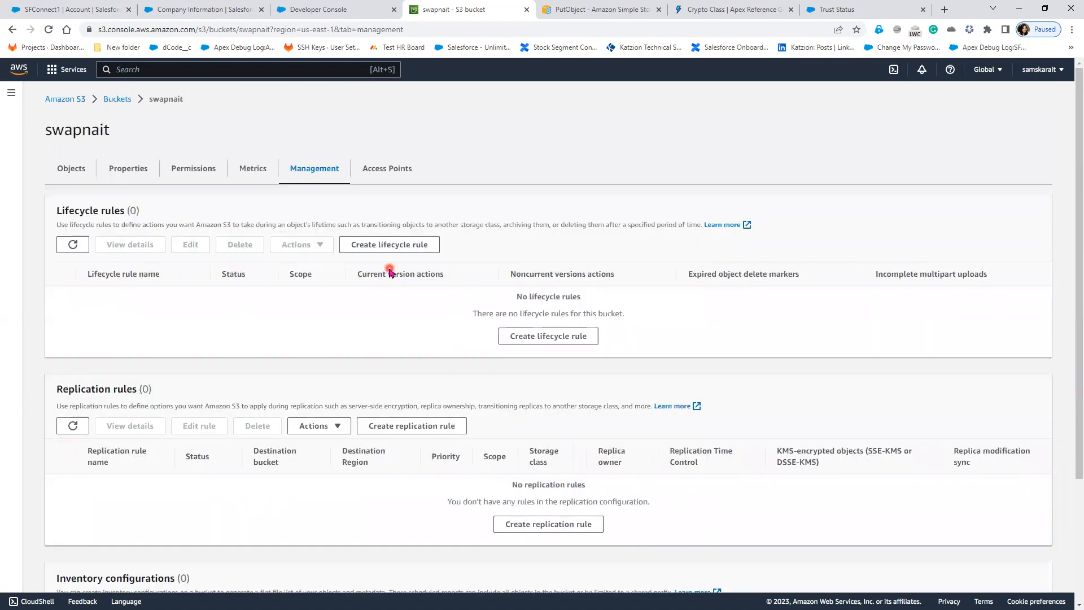
Display the bucket's access points, highlight passages of their description while reading, and return to the Paint diagram
click(372, 184)
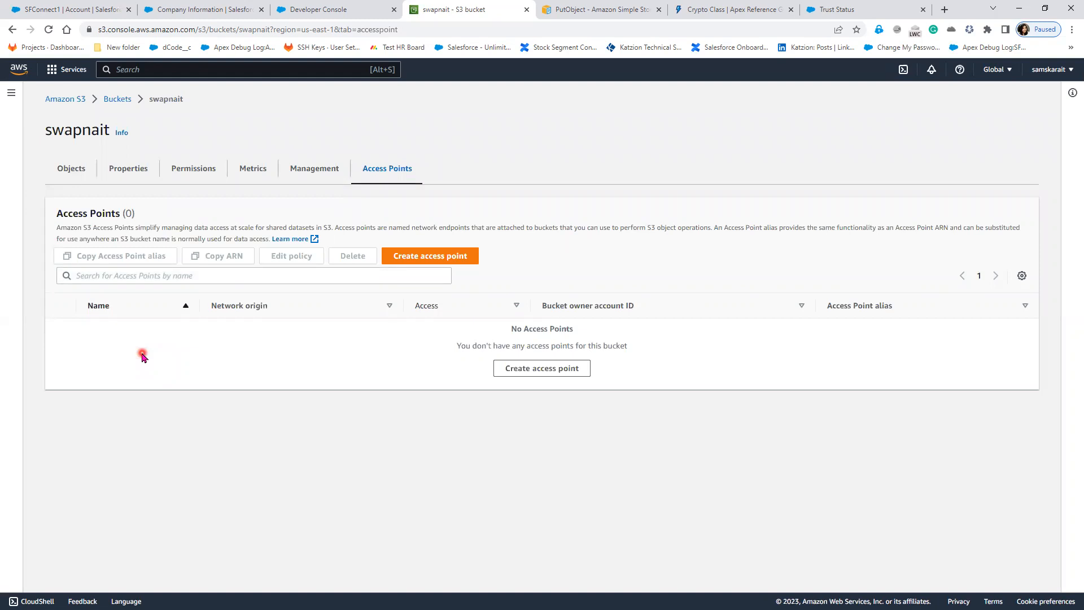
drag(53, 227, 335, 228)
click(146, 335)
click(265, 225)
click(224, 364)
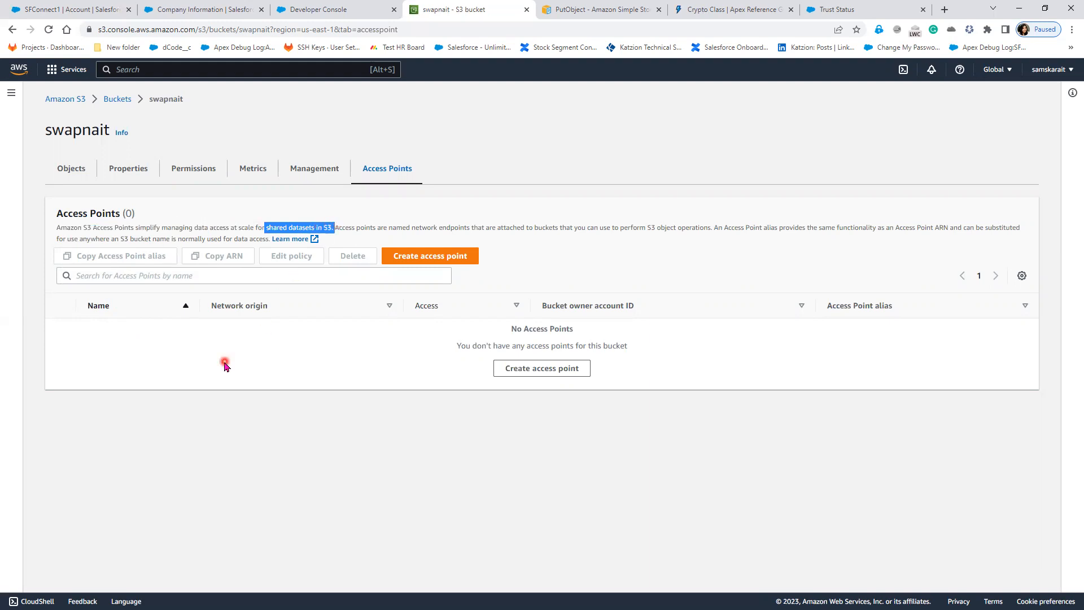
drag(383, 227, 699, 240)
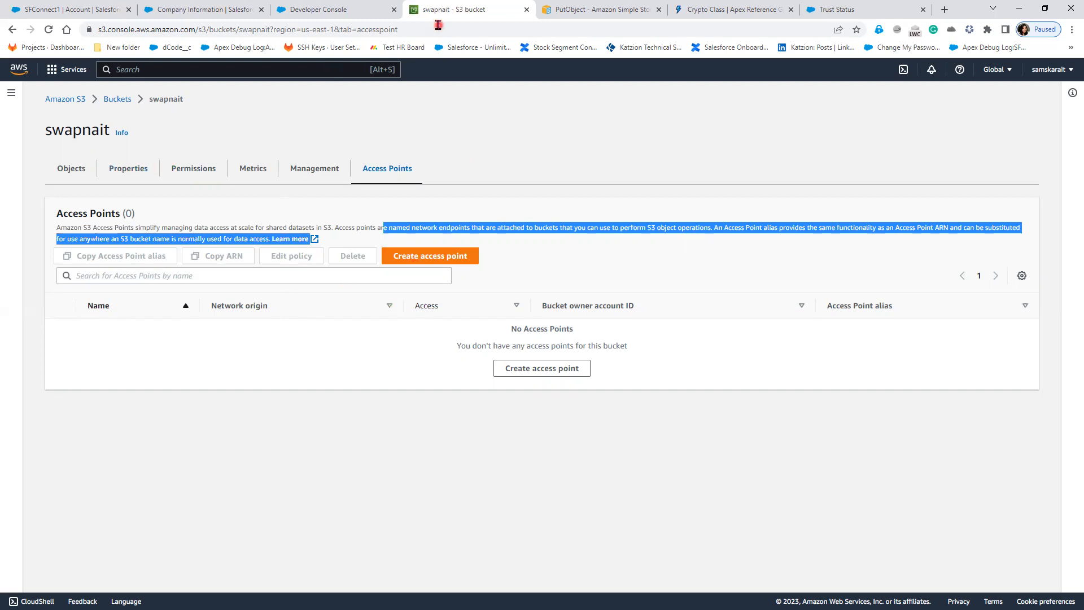
key(alt+Tab)
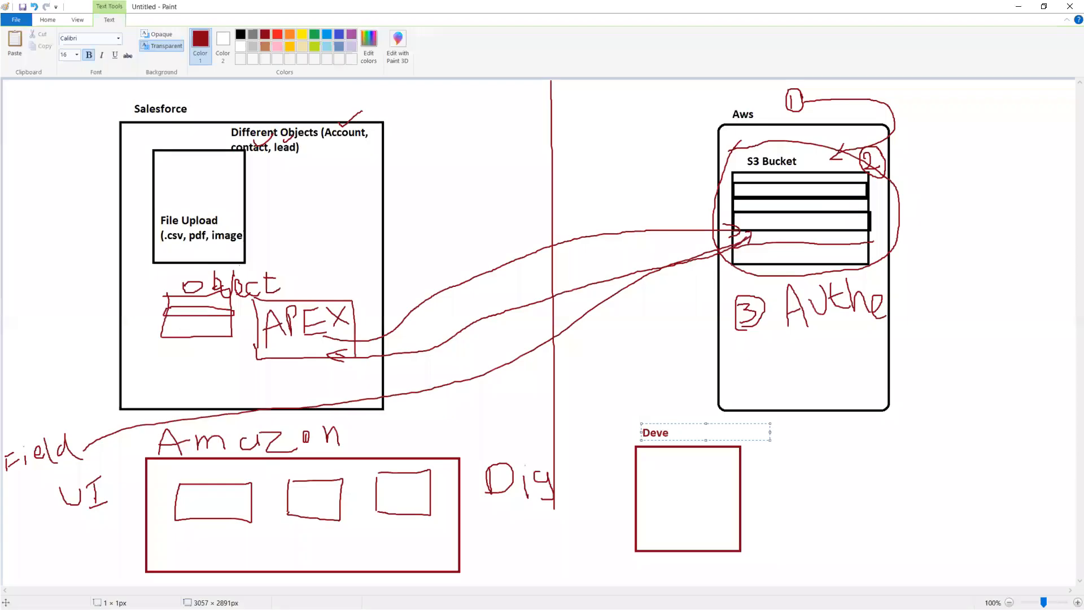